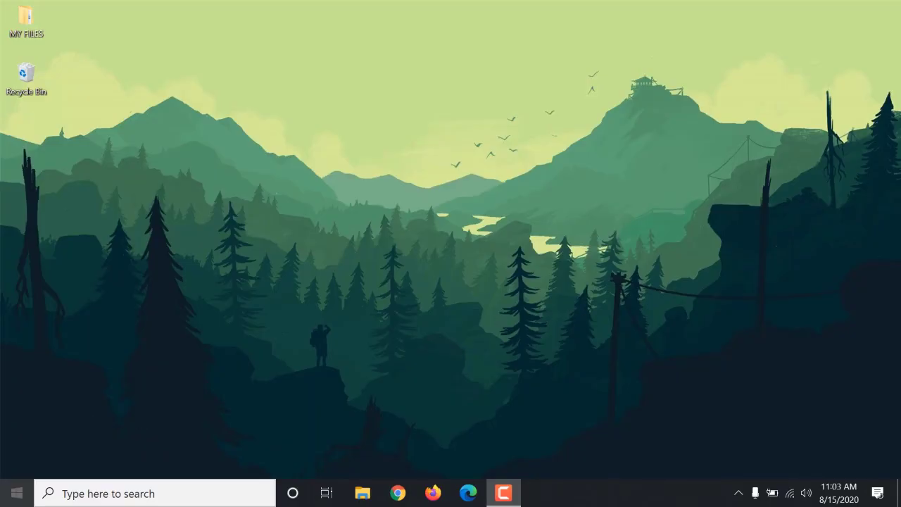
Step: Launch Adobe Photoshop CC 2017 from the Windows Start menu
click(17, 493)
click(255, 392)
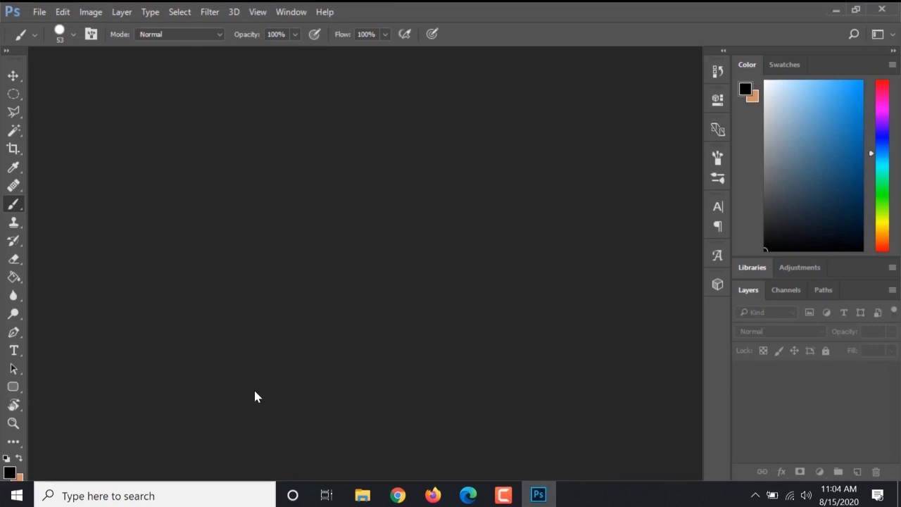
Step: Create Untitled-1 at 8.5 x 11 inches, 200 pixels/inch, with a white background
key(ctrl+n)
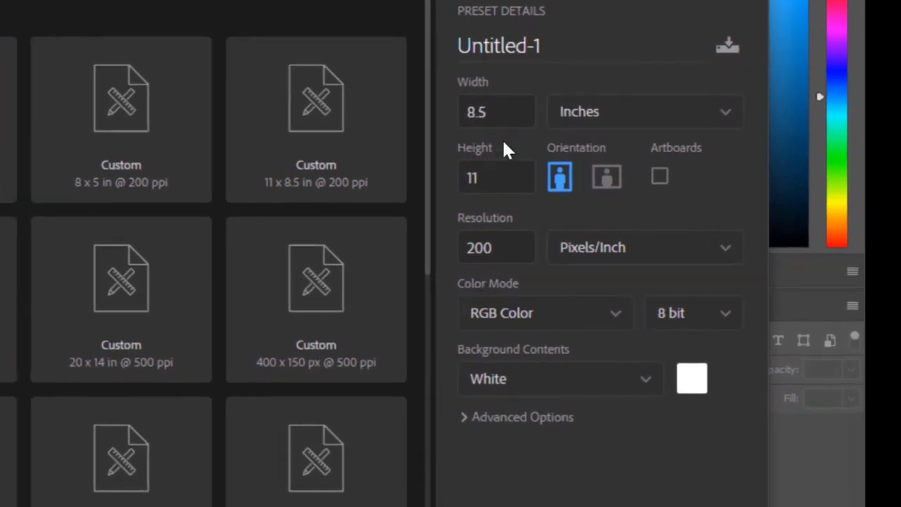
double_click(659, 160)
click(505, 113)
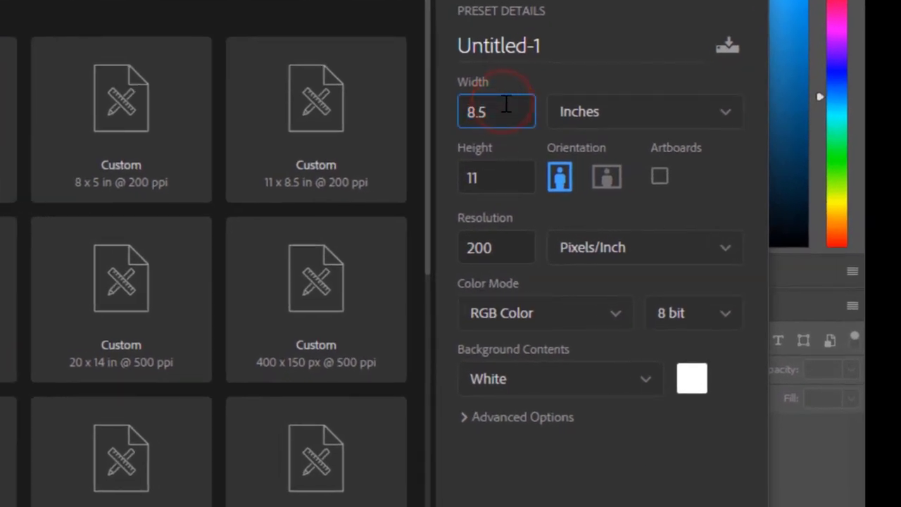
click(514, 168)
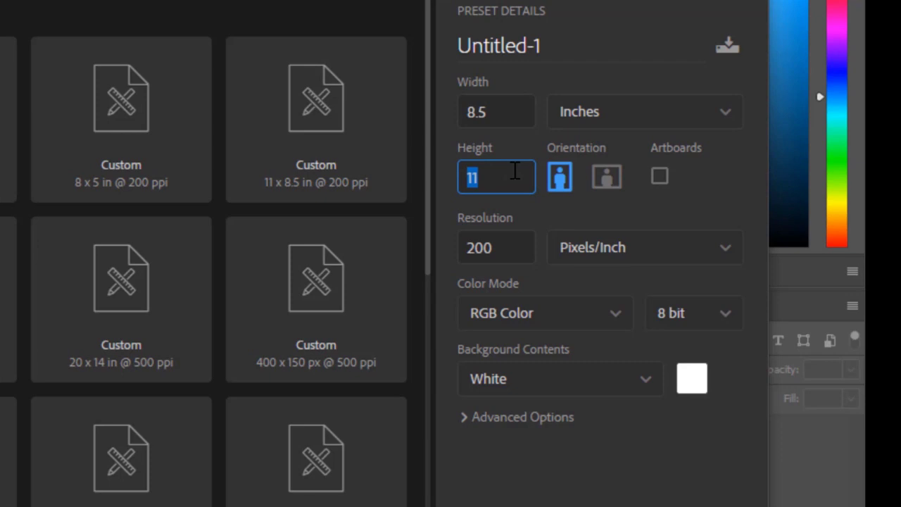
click(503, 243)
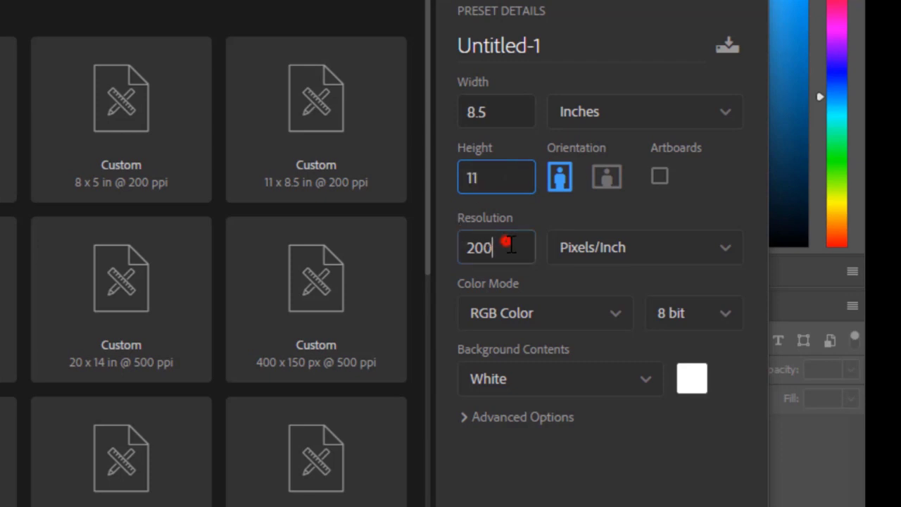
click(483, 246)
double_click(517, 250)
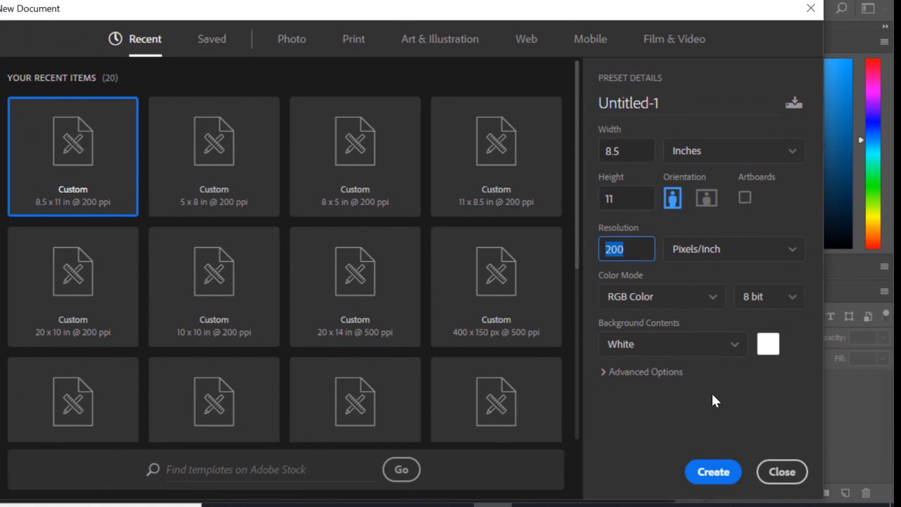
click(611, 447)
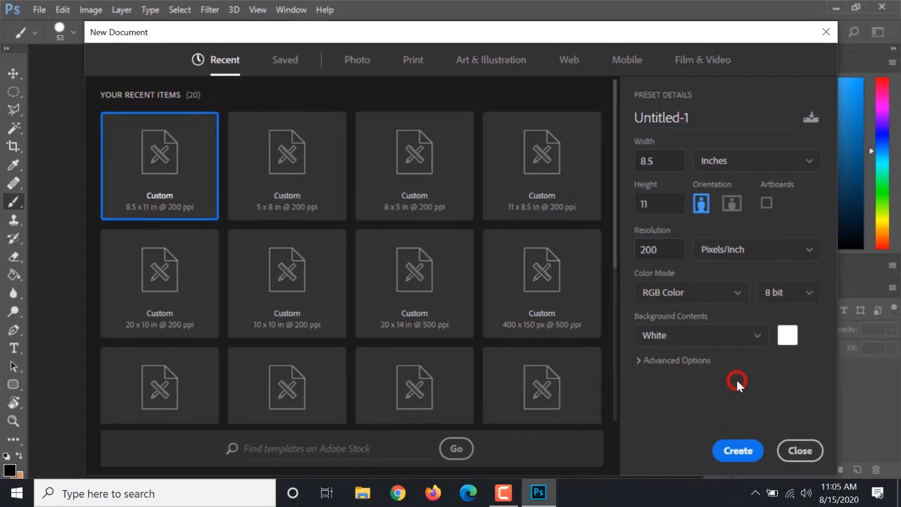
click(744, 454)
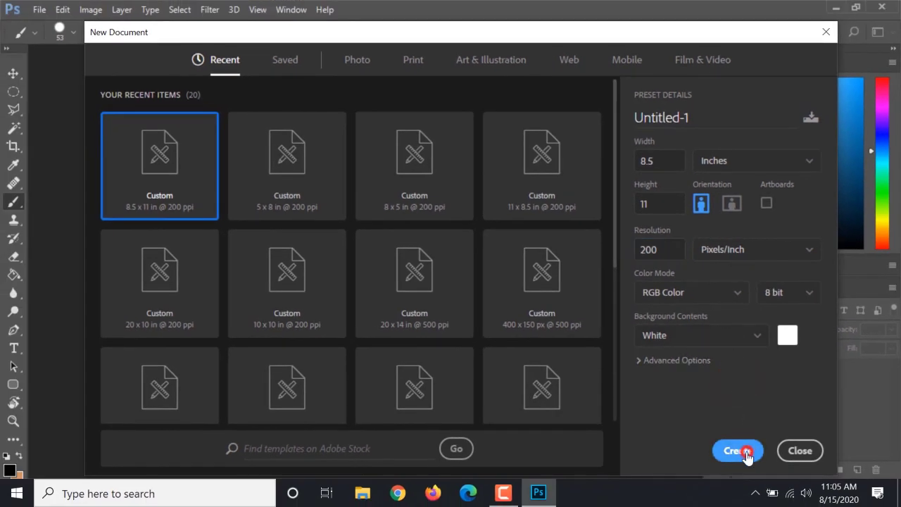
Step: Add an empty Layer 1 above the white Background and make it the active layer
scroll(509, 312, down, 2)
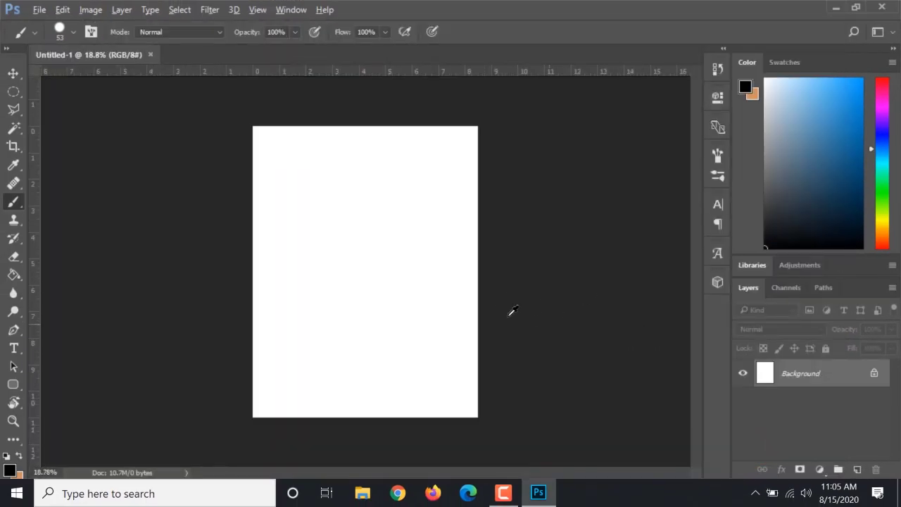
scroll(373, 292, up, 1)
scroll(373, 292, down, 1)
scroll(373, 297, up, 2)
scroll(468, 331, down, 1)
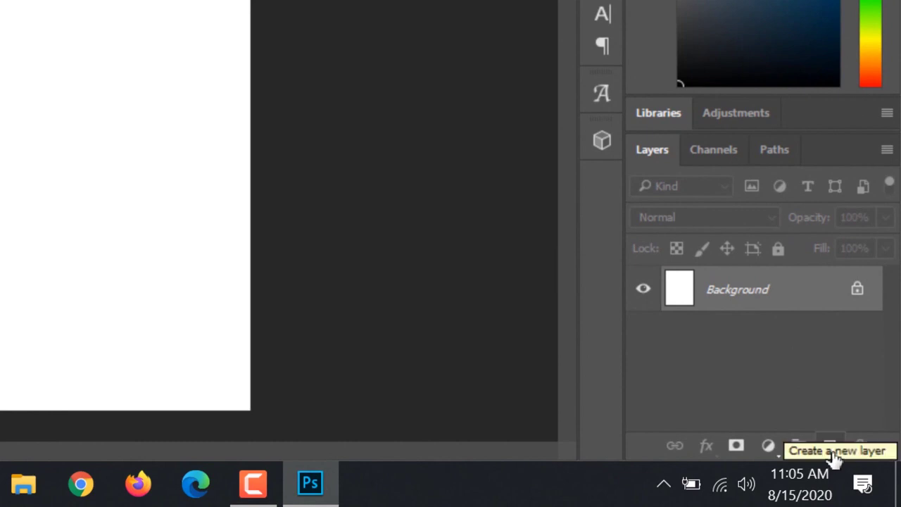
click(830, 454)
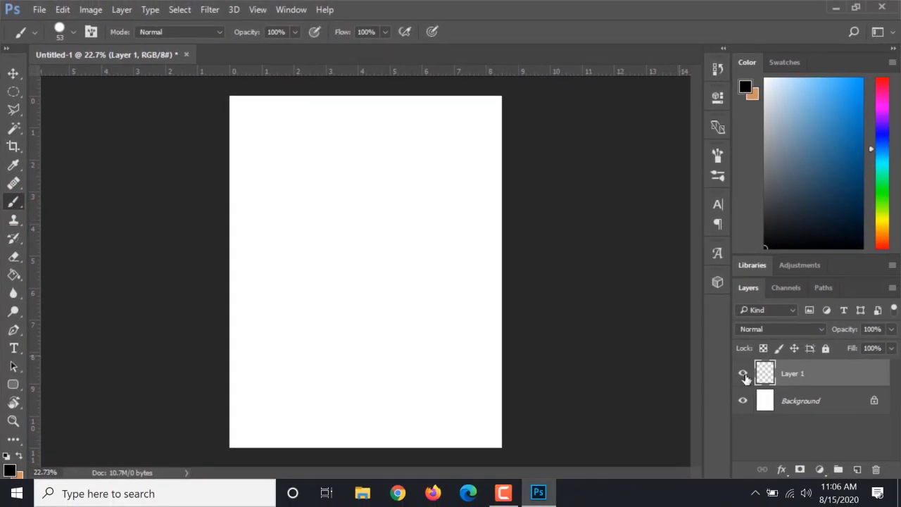
click(802, 401)
click(803, 377)
Step: Paint a thick black diagonal test stroke, then reduce the brush size to 8 px
click(271, 363)
drag(271, 363, 447, 250)
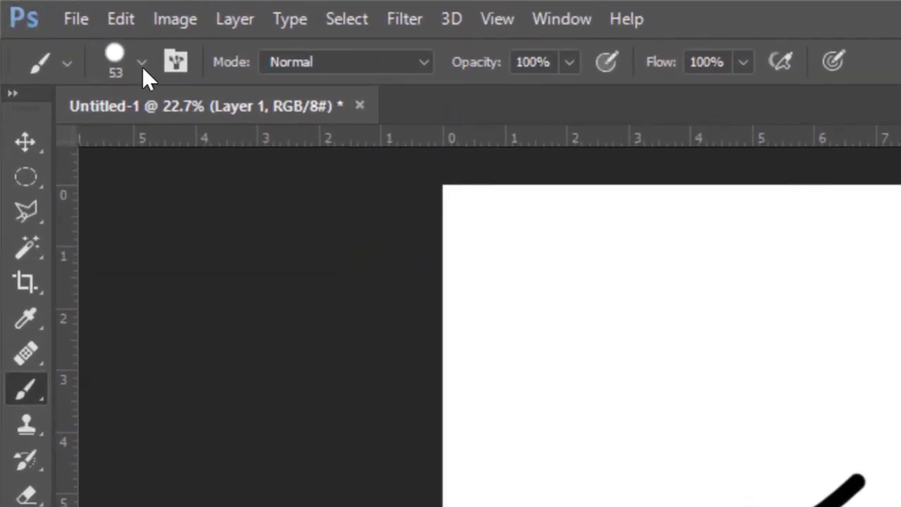
click(142, 65)
click(196, 150)
drag(196, 149, 156, 157)
click(297, 116)
key(Up)
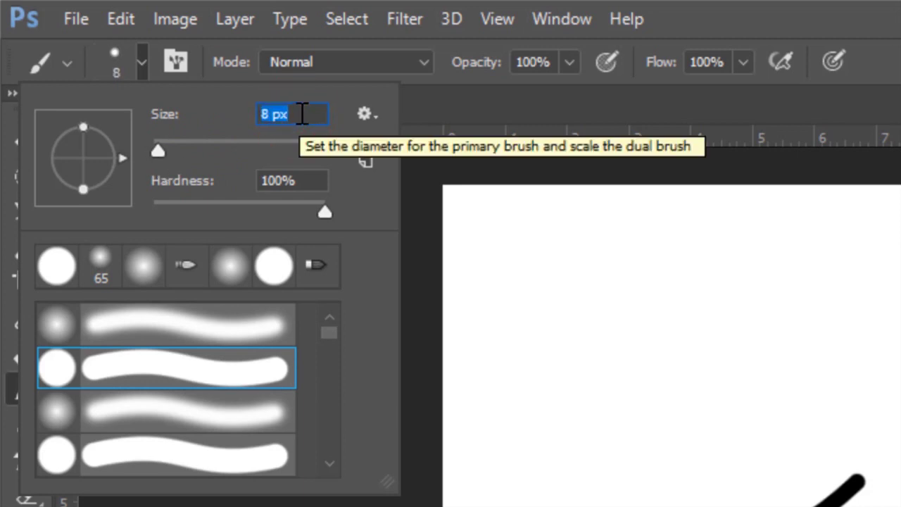
key(Return)
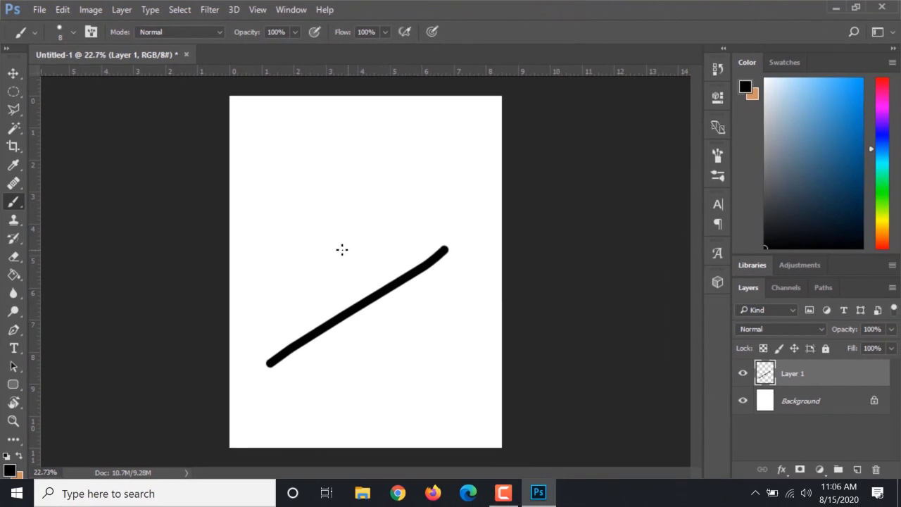
Step: Paint a thin 8 px test stroke above the thick one and reselect Layer 1
drag(276, 324, 384, 259)
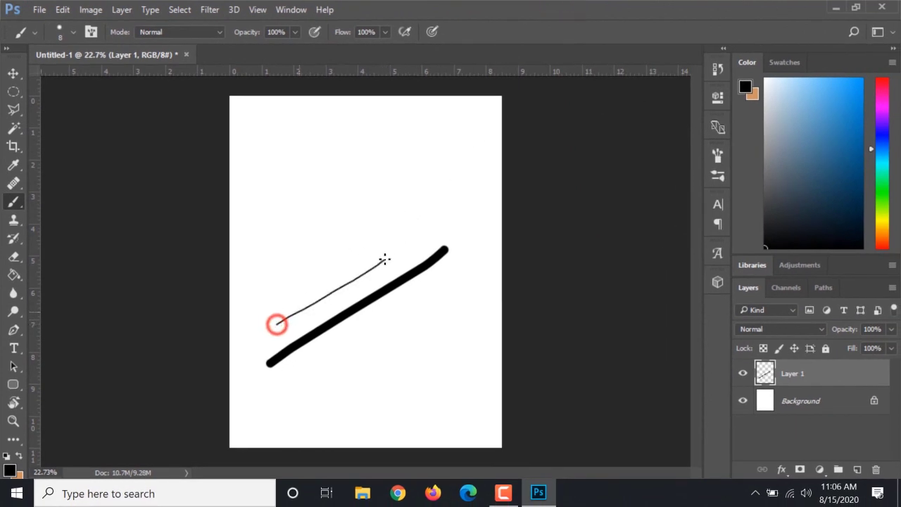
scroll(434, 278, up, 3)
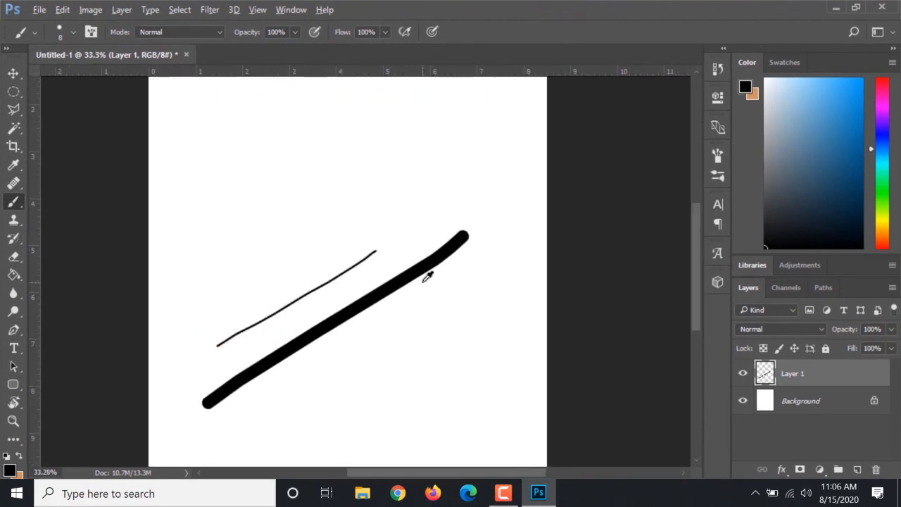
scroll(284, 292, up, 1)
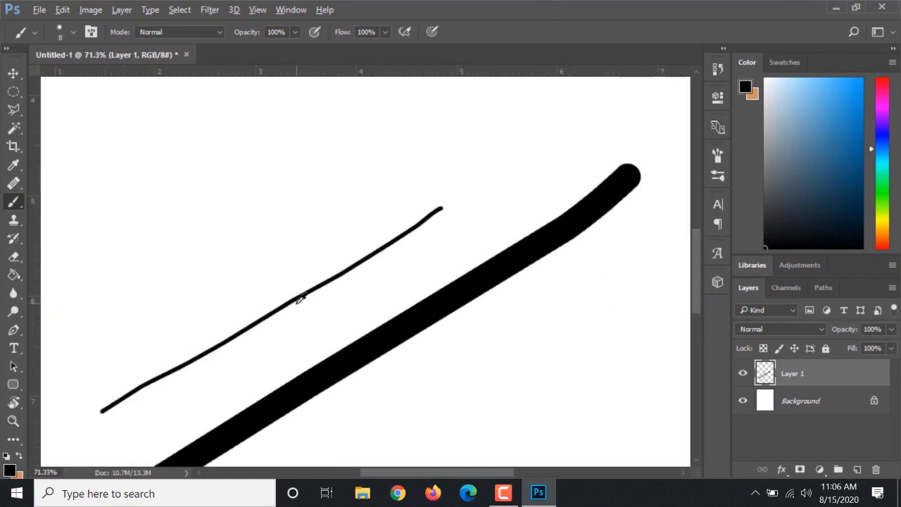
scroll(299, 307, down, 3)
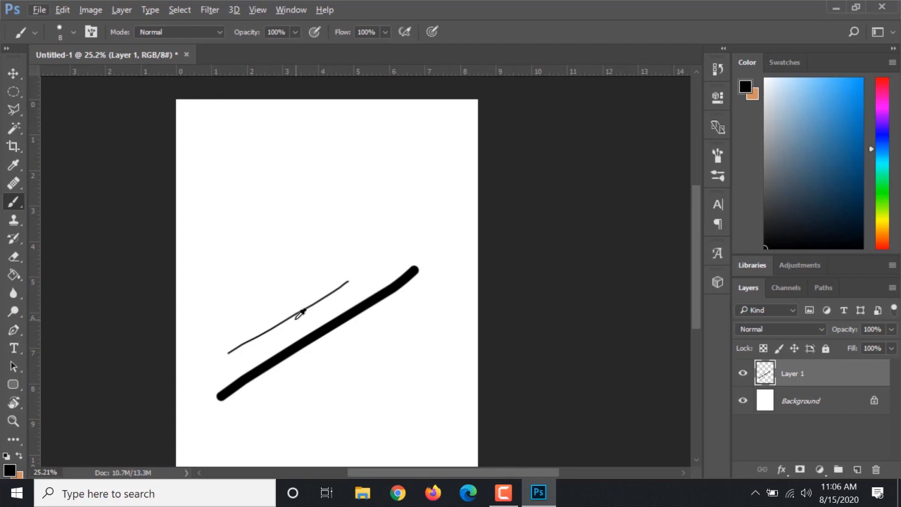
scroll(301, 313, down, 1)
click(815, 400)
click(815, 375)
Step: Replace the test-stroke layer with a fresh empty Layer 1 and pick the Elliptical Marquee Tool
key(Delete)
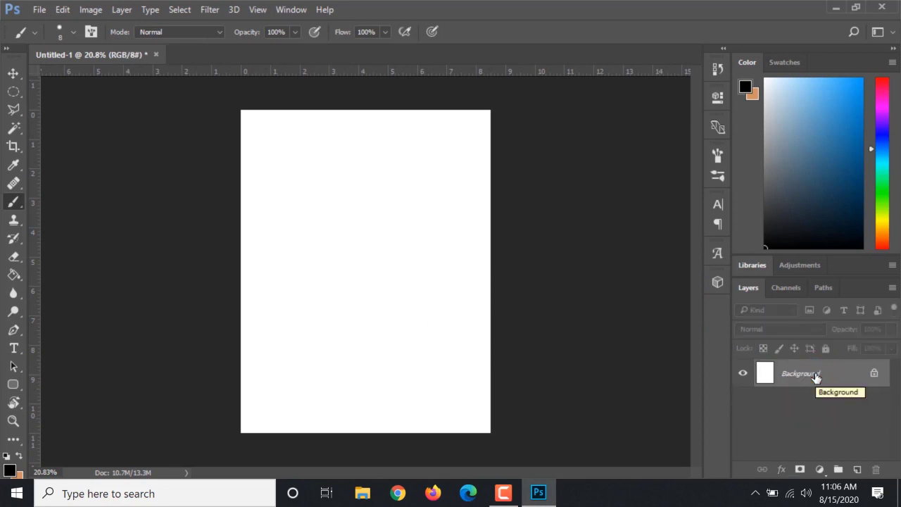
click(858, 470)
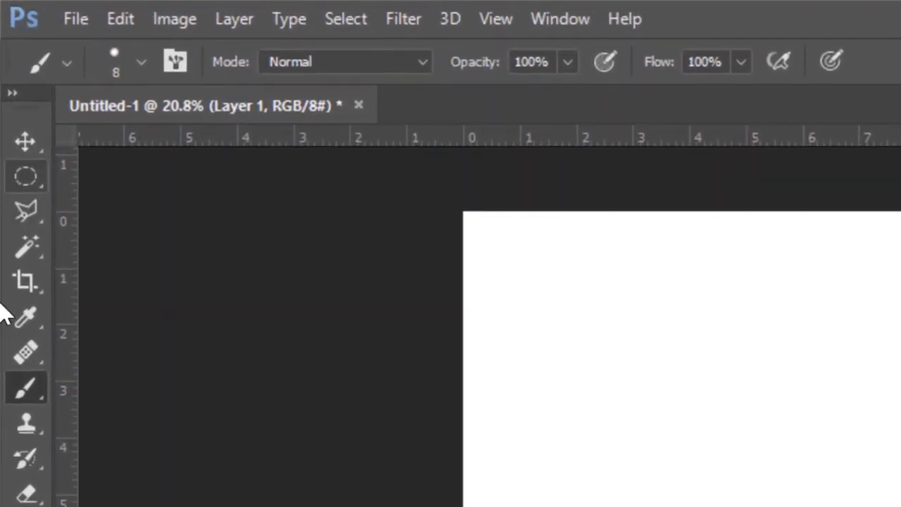
click(18, 181)
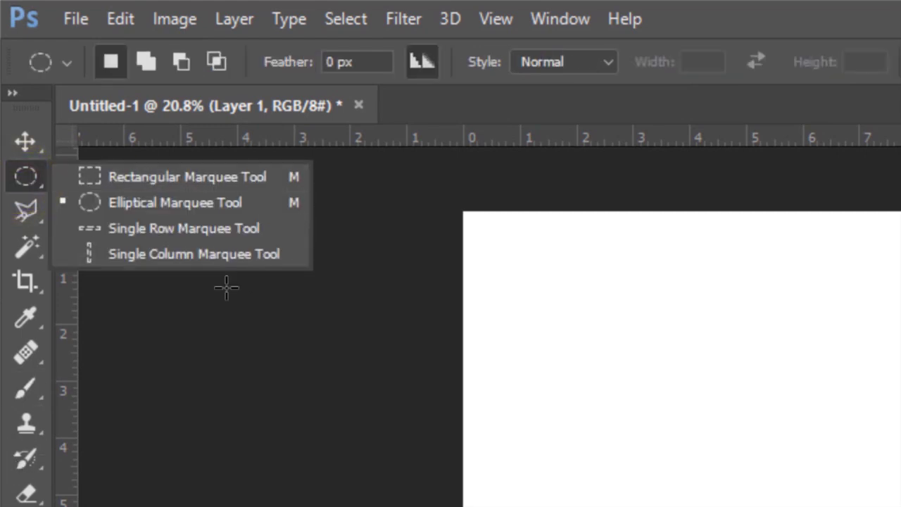
click(11, 175)
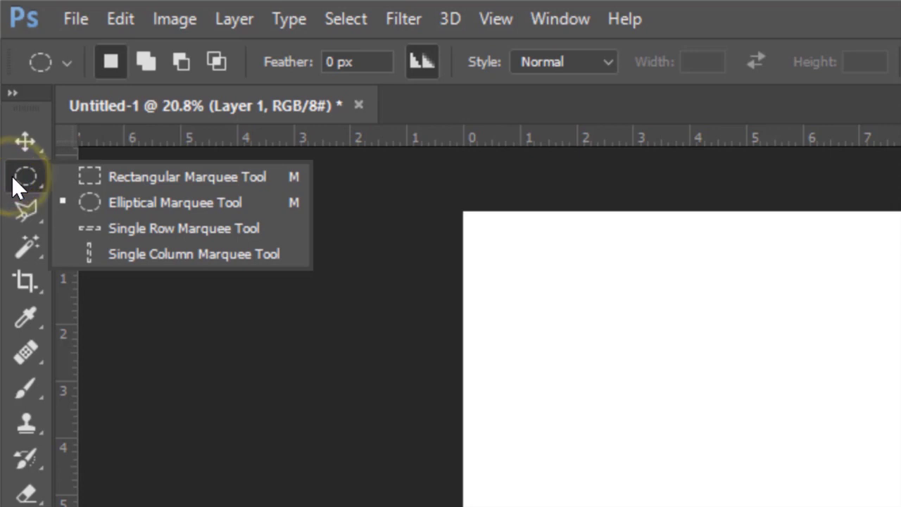
click(205, 208)
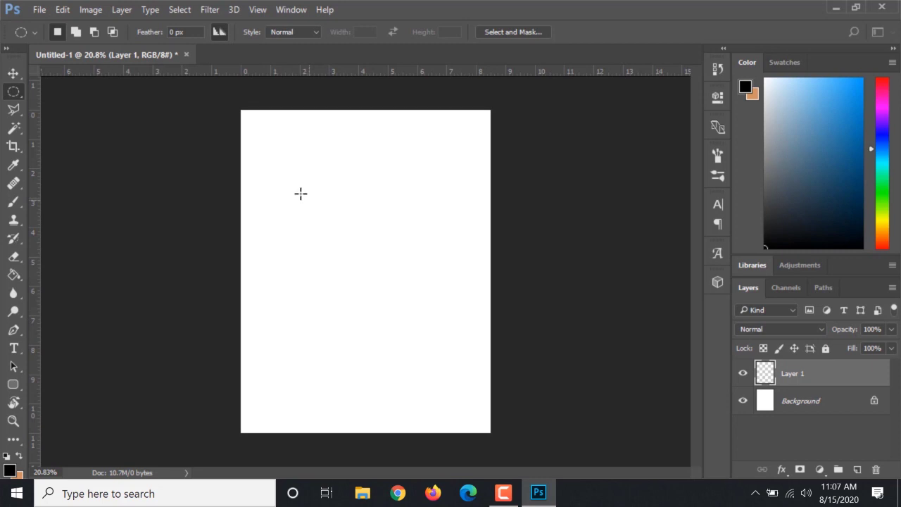
Step: Drag out a large circular selection in the middle of the page for the head
drag(295, 188, 454, 367)
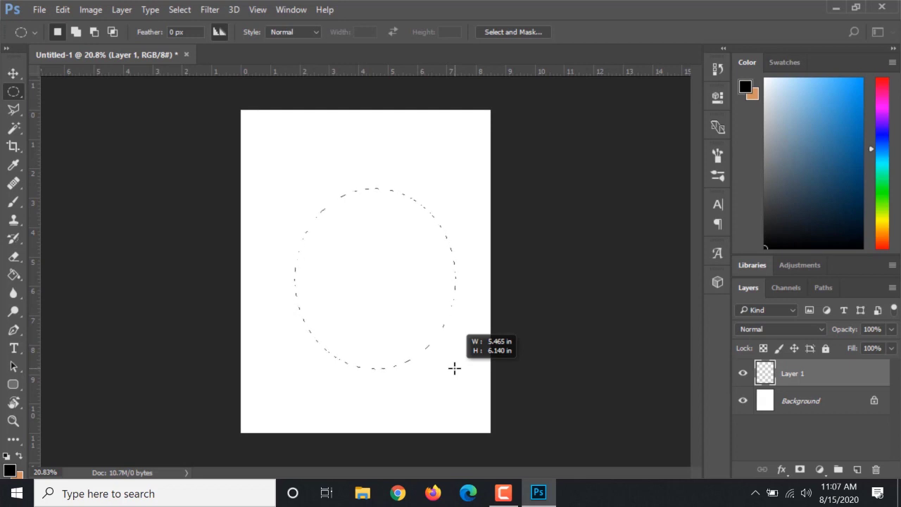
drag(454, 367, 343, 232)
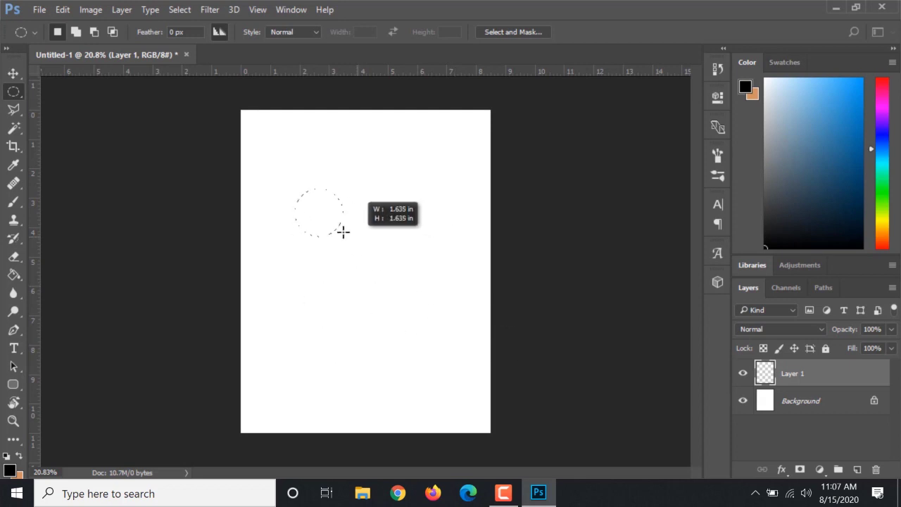
drag(448, 343, 319, 263)
drag(409, 360, 364, 387)
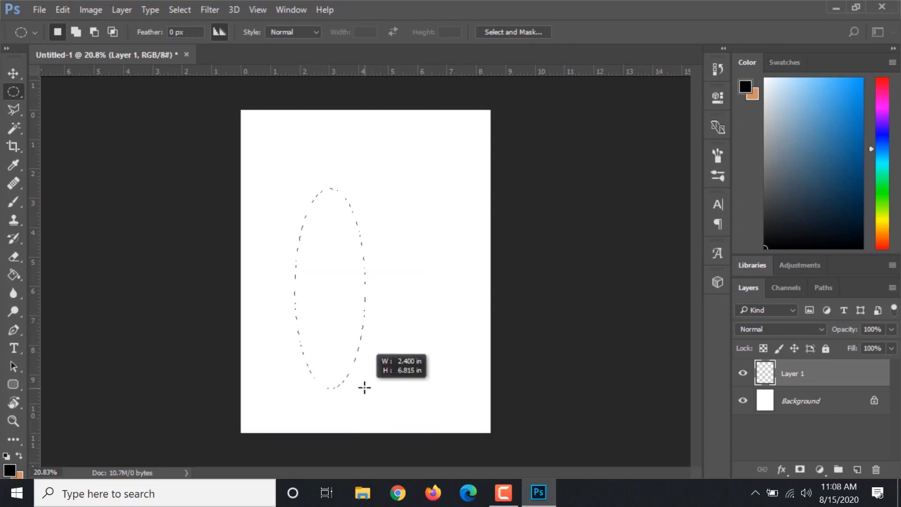
drag(351, 343, 464, 424)
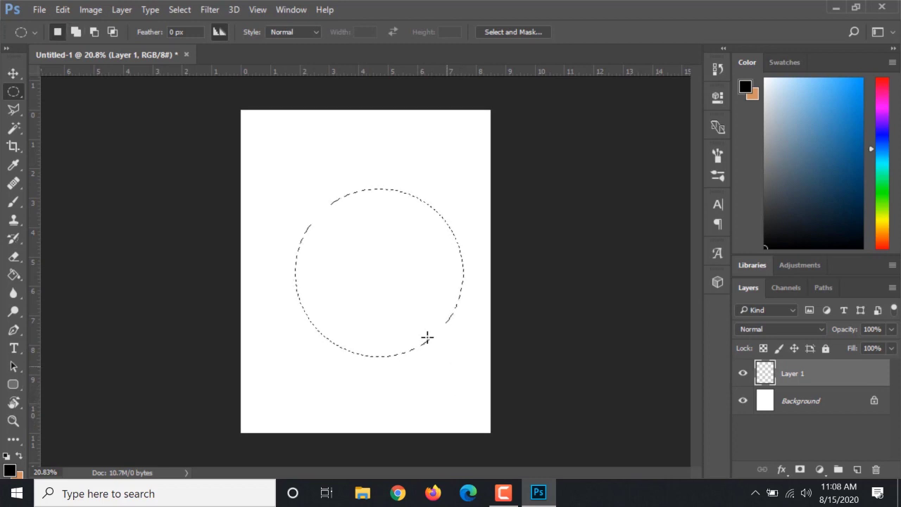
scroll(440, 343, up, 2)
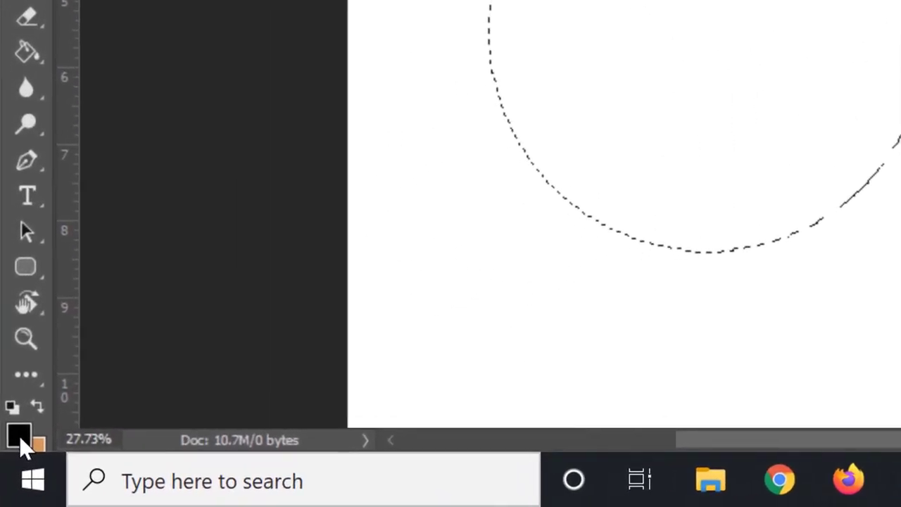
Step: Set the foreground colour to light blue #76aece
click(18, 437)
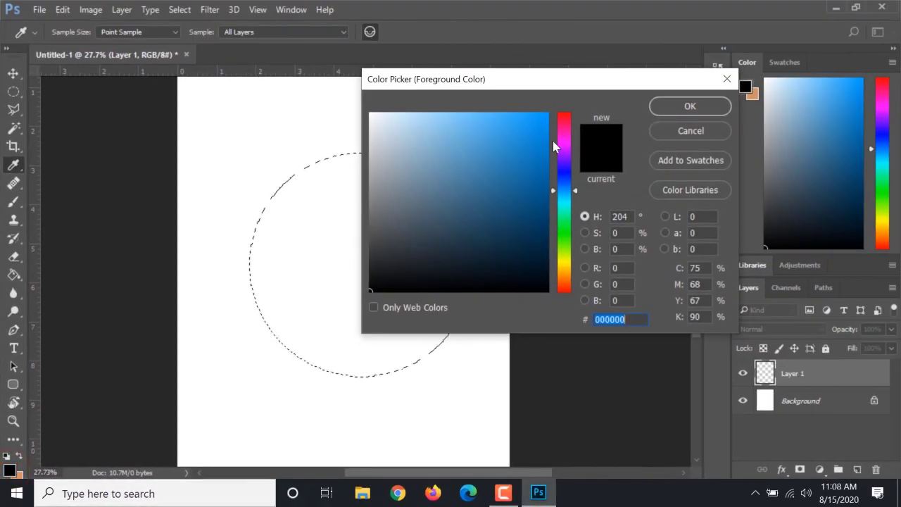
drag(566, 186, 564, 182)
drag(499, 156, 450, 150)
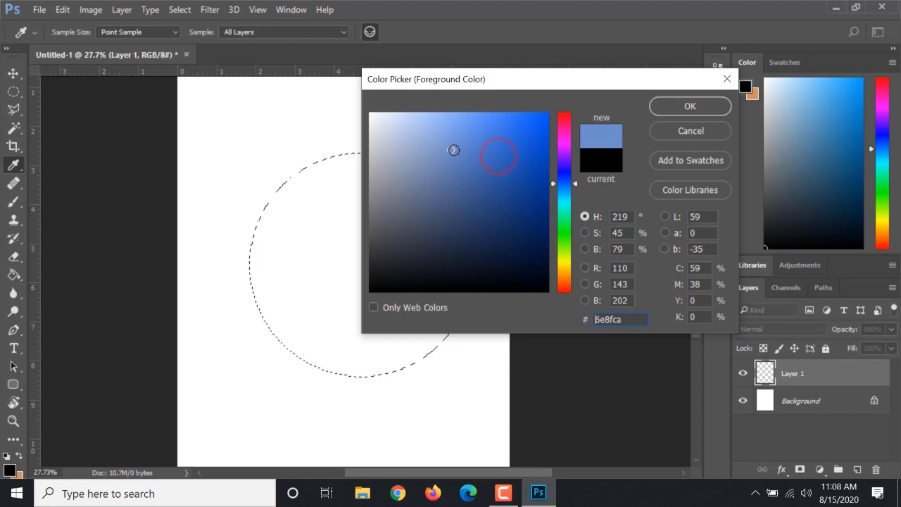
drag(568, 185, 567, 191)
drag(471, 158, 446, 146)
click(710, 112)
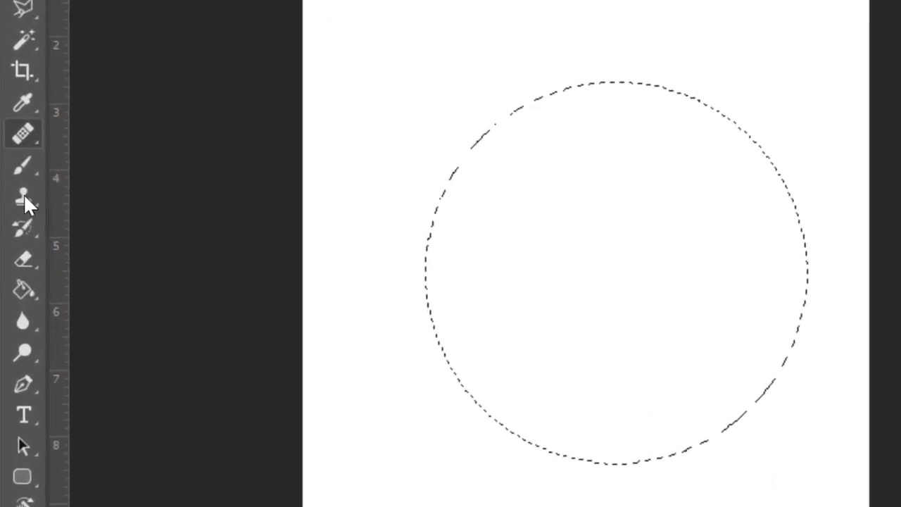
Step: Select the Paint Bucket Tool with Layer 1 as the active layer
click(14, 276)
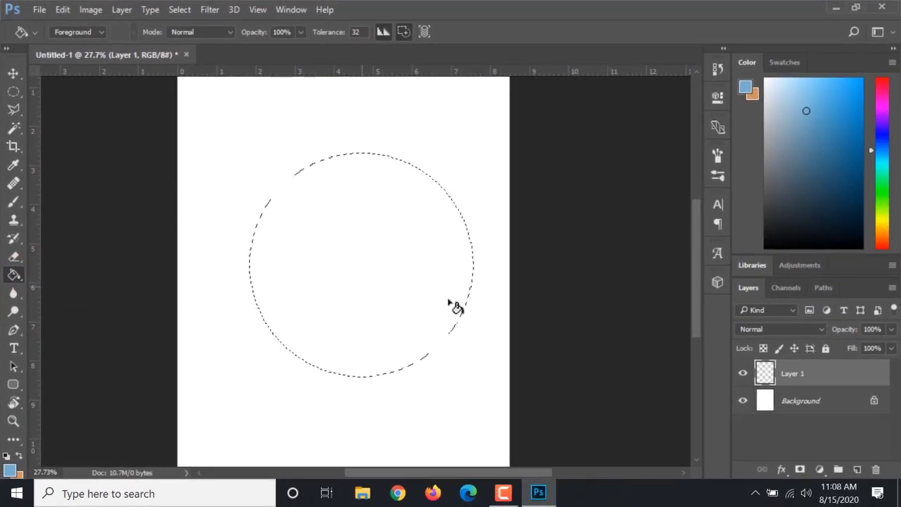
click(813, 398)
click(813, 377)
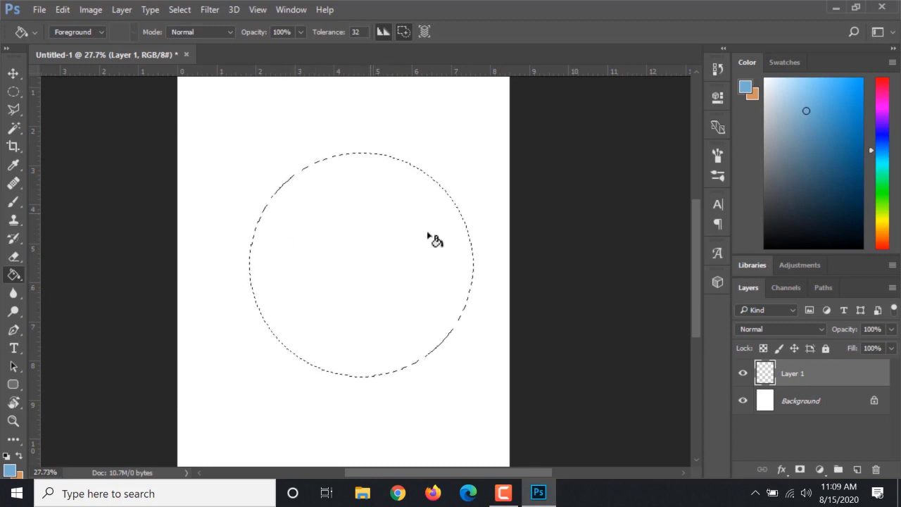
Step: Fill the circle with light blue, deselect it, and centre it horizontally in the upper page
click(366, 264)
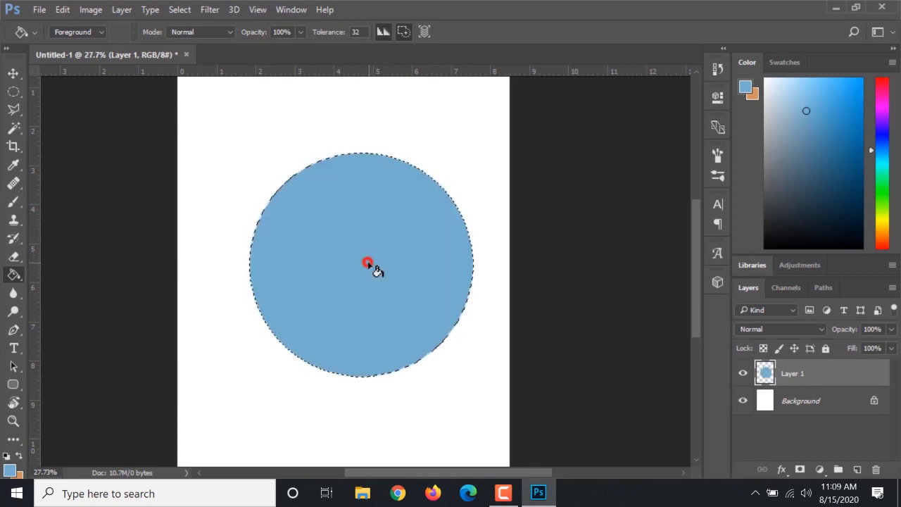
key(ctrl+d)
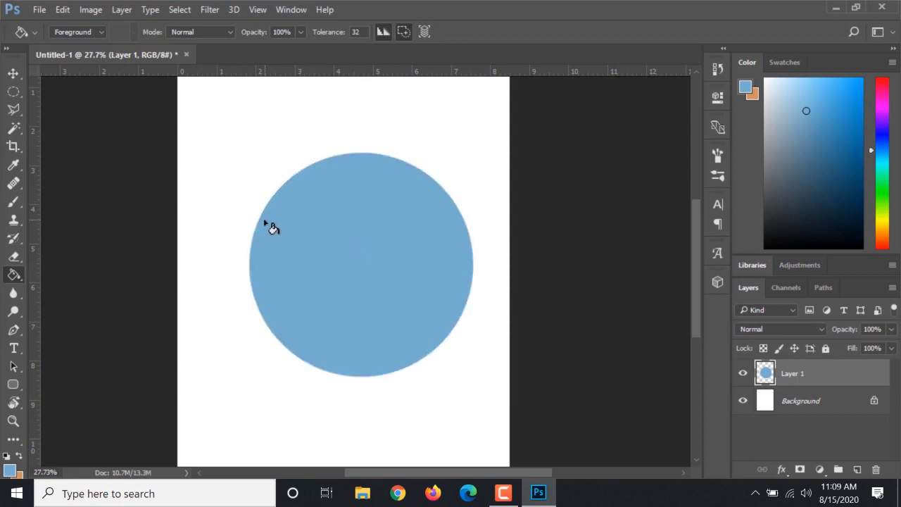
scroll(284, 227, down, 2)
key(v)
drag(356, 252, 368, 220)
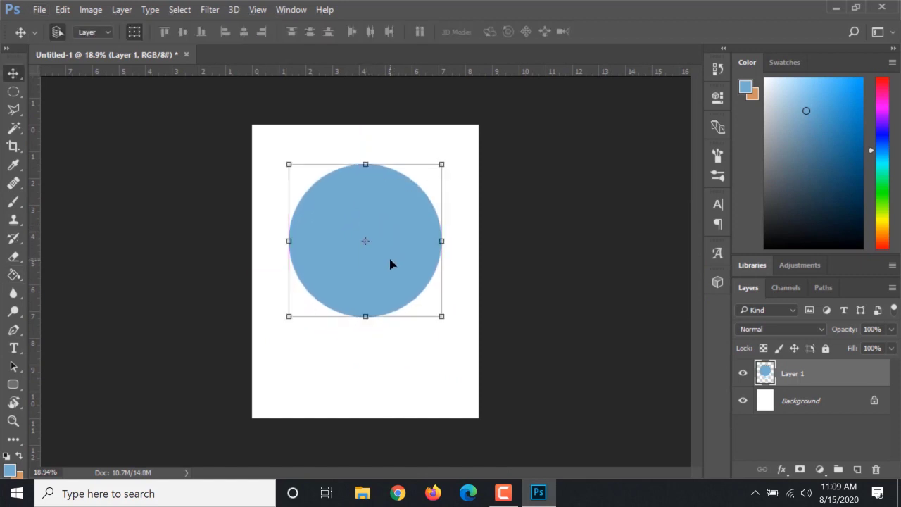
scroll(390, 264, up, 2)
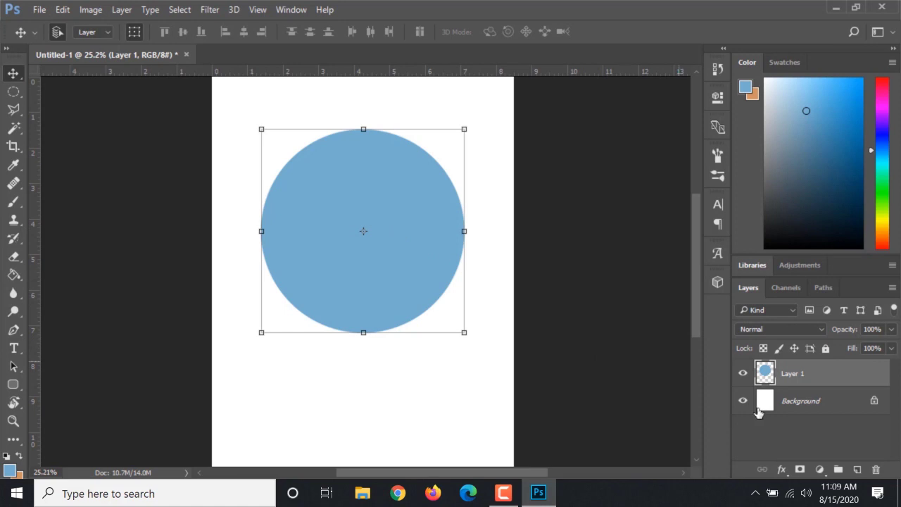
click(803, 402)
click(800, 381)
Step: Duplicate the blue circle, scale the copy smaller, and overlap it on the original's lower half
key(ctrl+j)
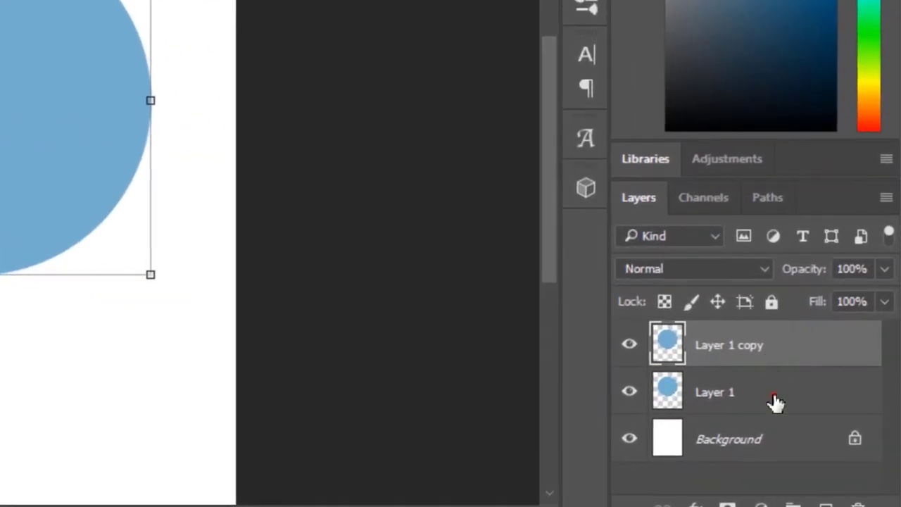
click(827, 403)
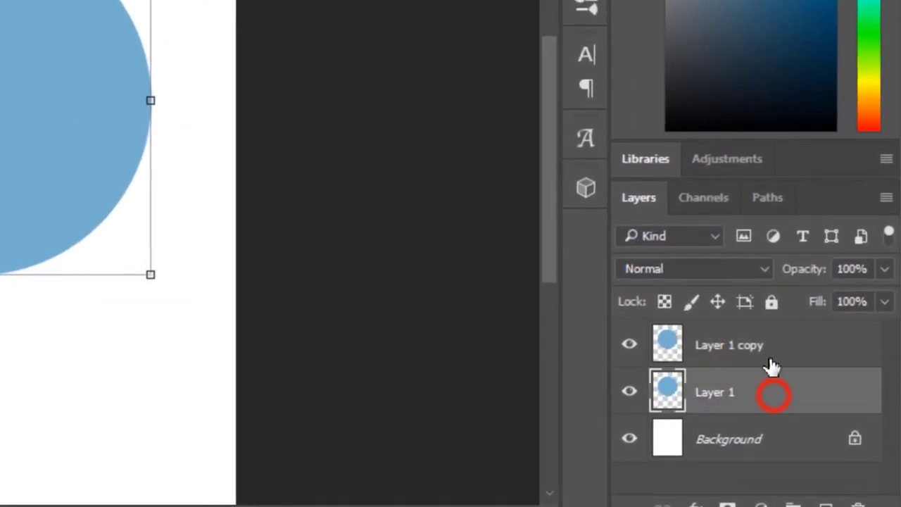
click(800, 351)
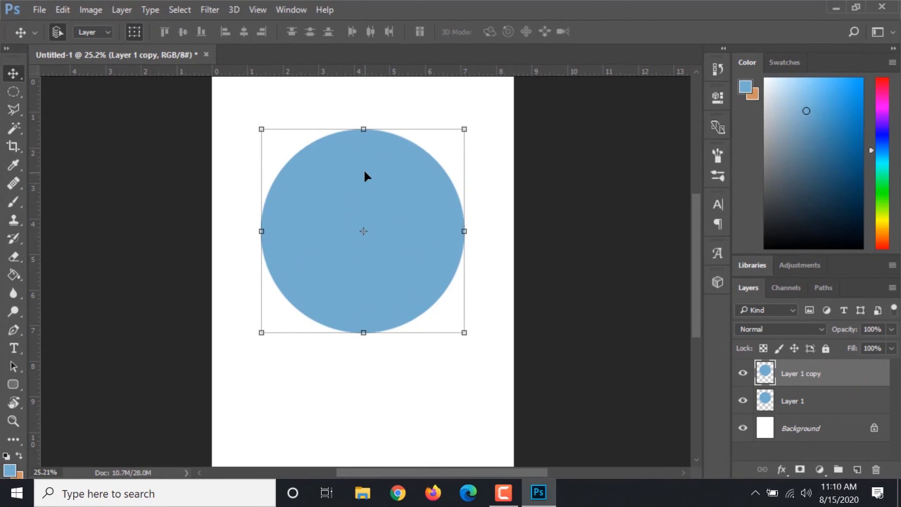
drag(380, 195, 381, 322)
key(ctrl+t)
scroll(381, 323, down, 2)
drag(464, 183, 418, 233)
key(Return)
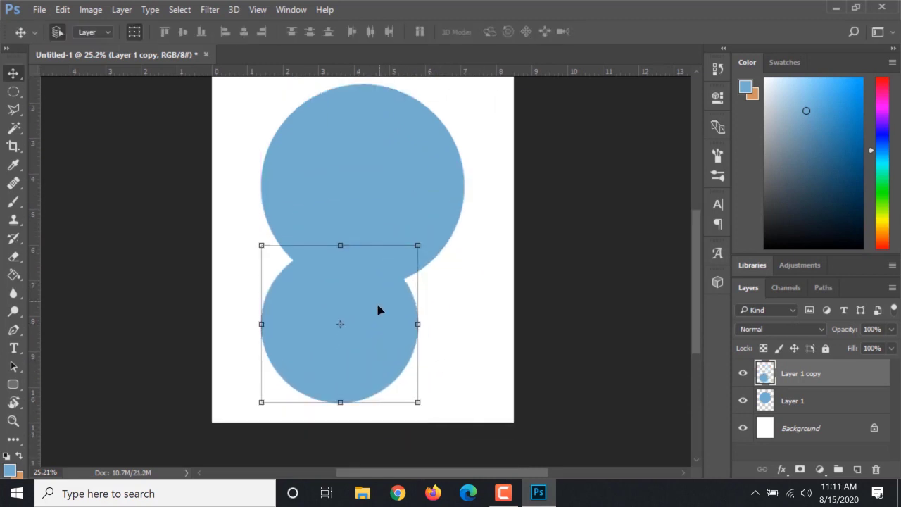
drag(377, 313, 402, 232)
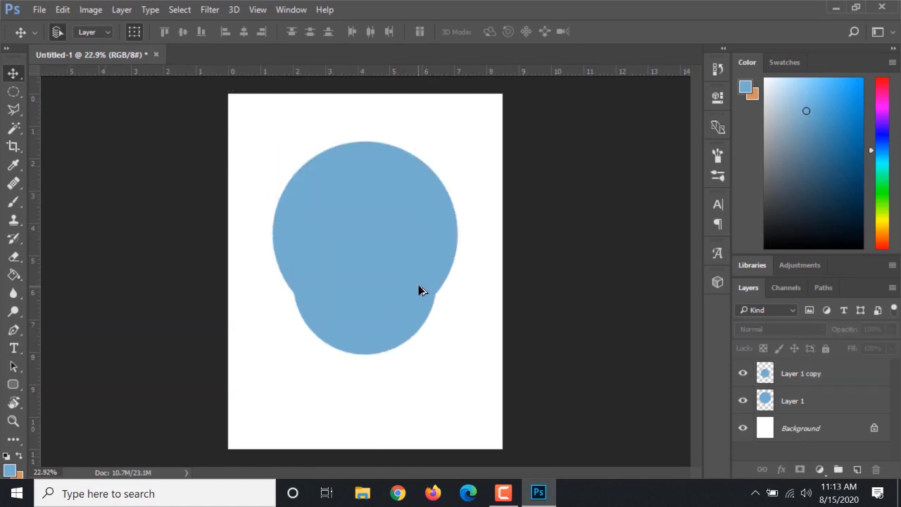
scroll(418, 291, up, 1)
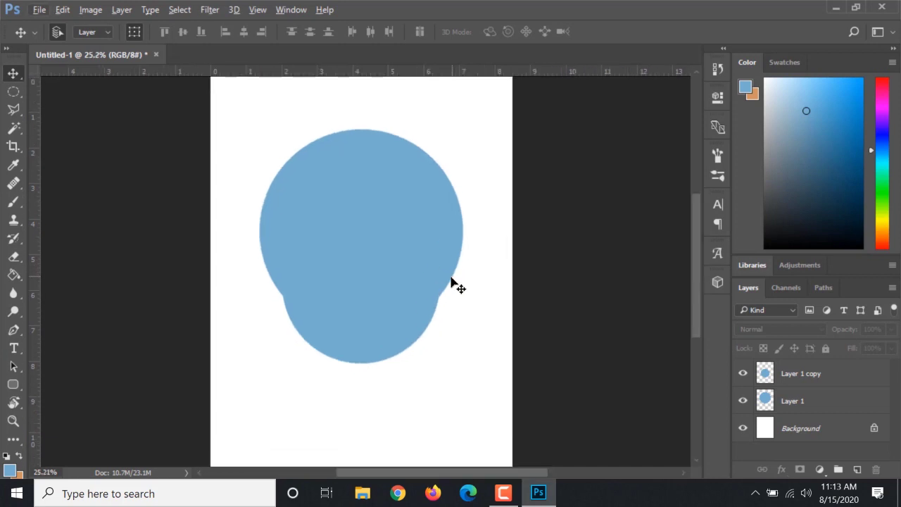
Step: Add a new layer above Layer 1 copy and name it 'face'
click(860, 379)
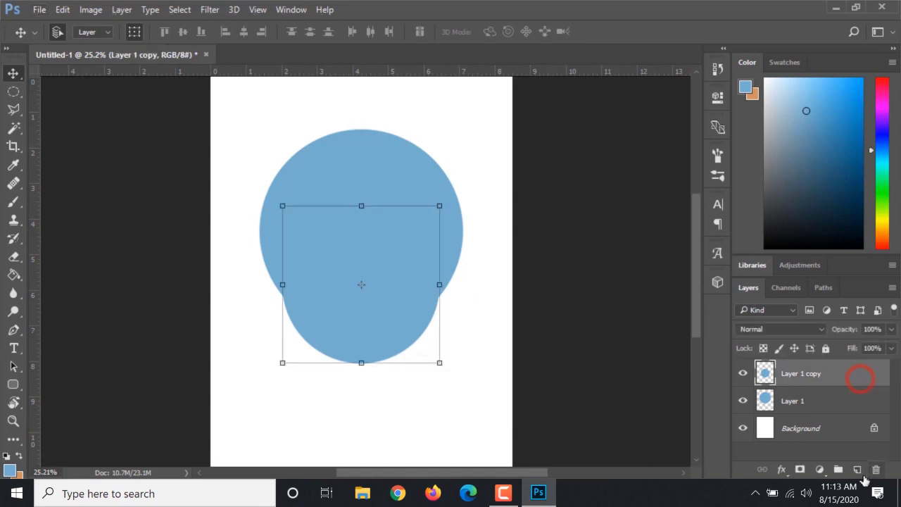
click(858, 470)
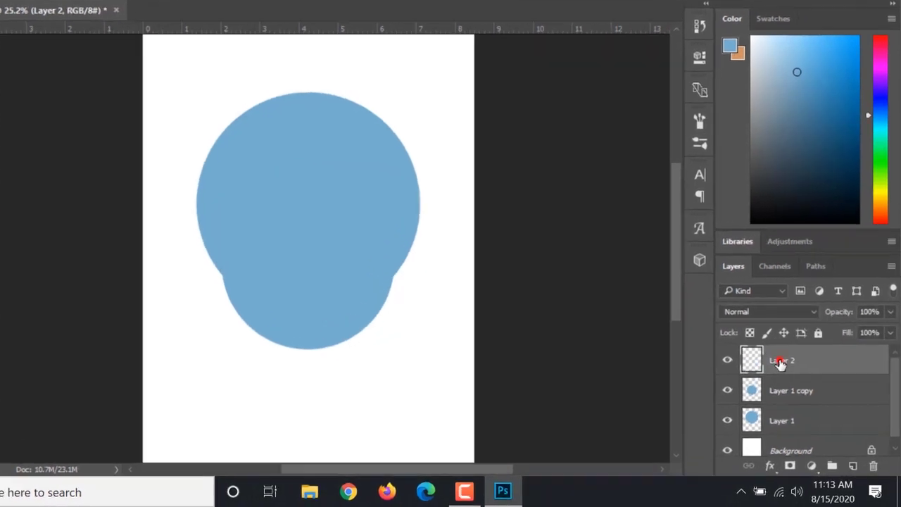
double_click(793, 374)
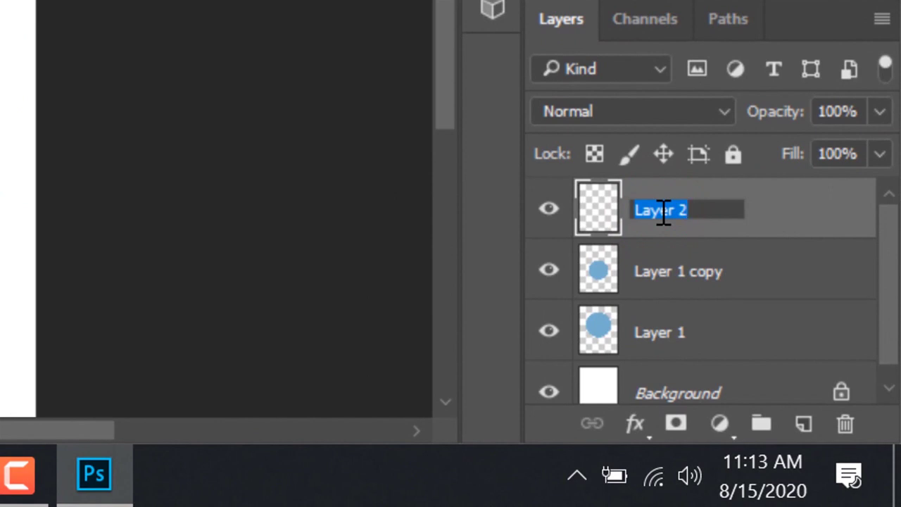
text(face)
key(Return)
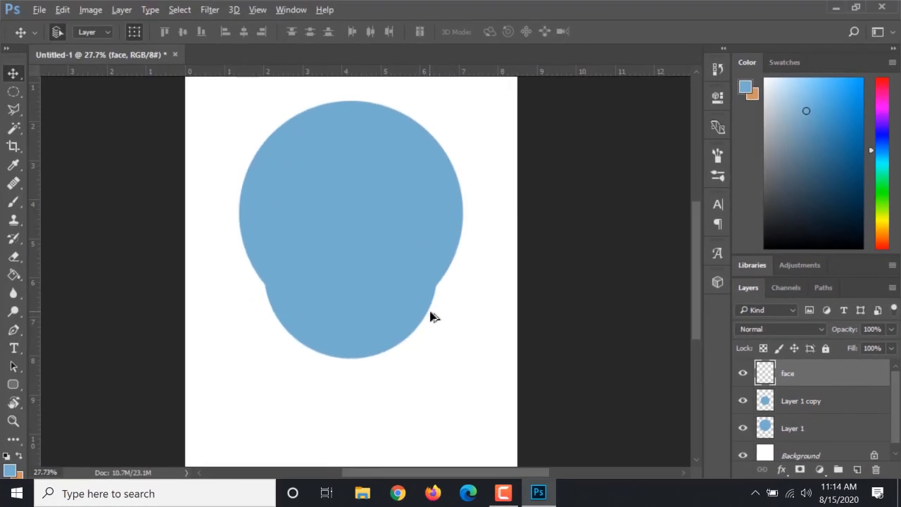
Step: Set the foreground colour to black using hex value 000000
click(10, 475)
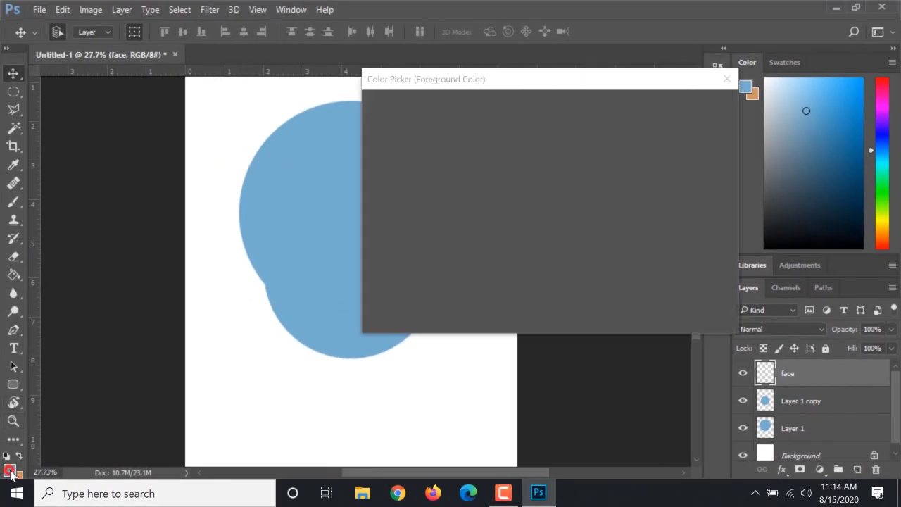
text(000000)
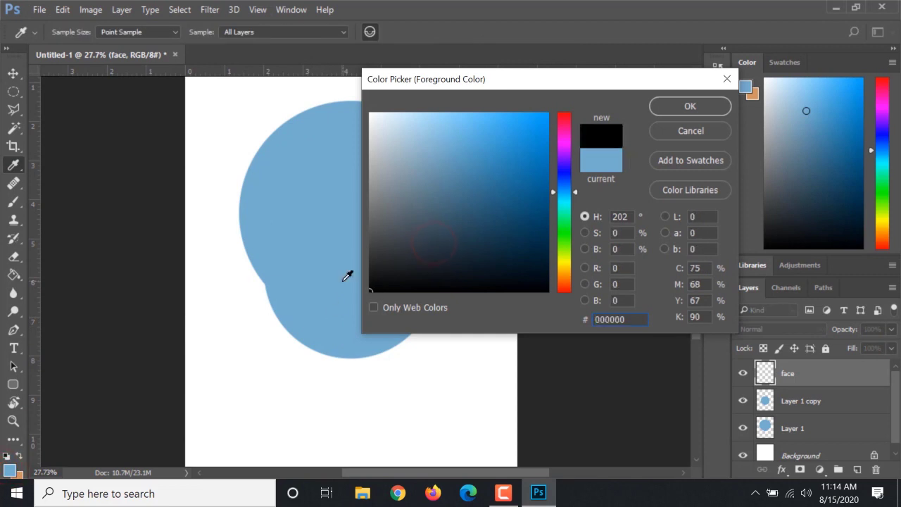
click(693, 107)
key(v)
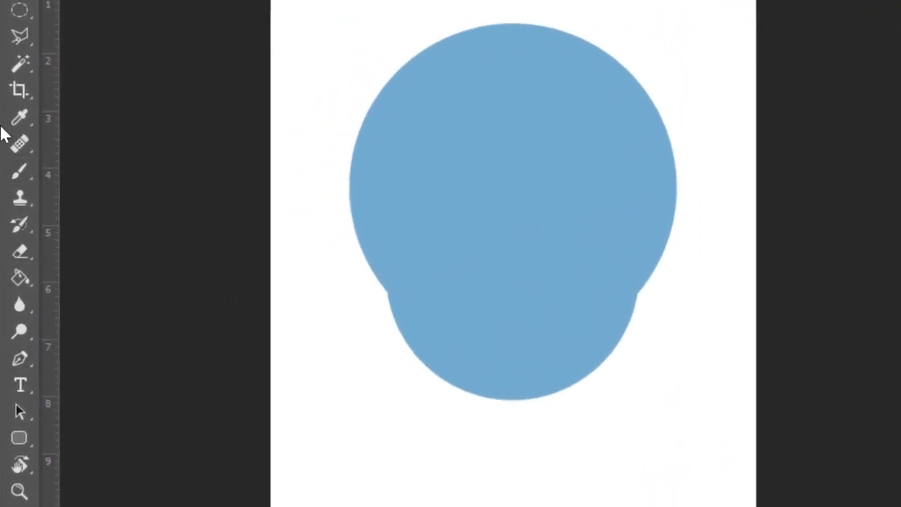
Step: Start a pen path with a first anchor on the blue head's left edge
click(18, 360)
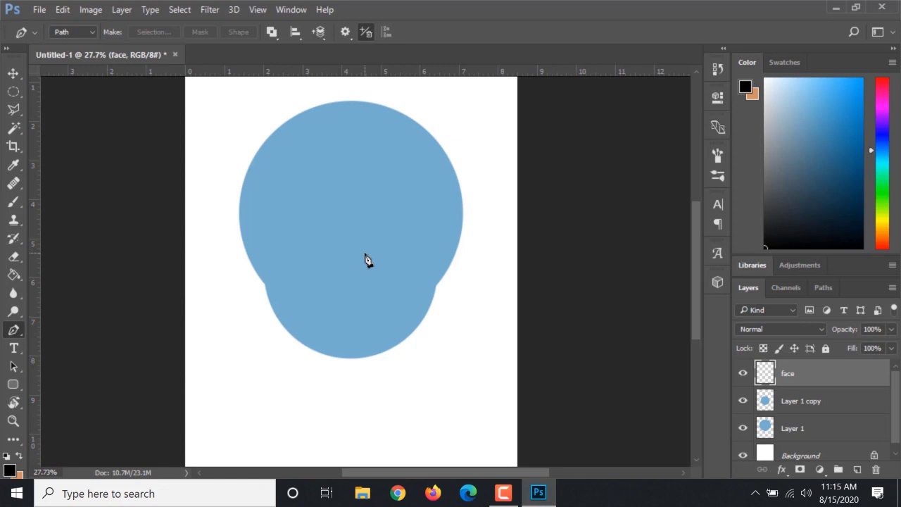
scroll(278, 278, up, 3)
scroll(283, 290, down, 2)
click(239, 259)
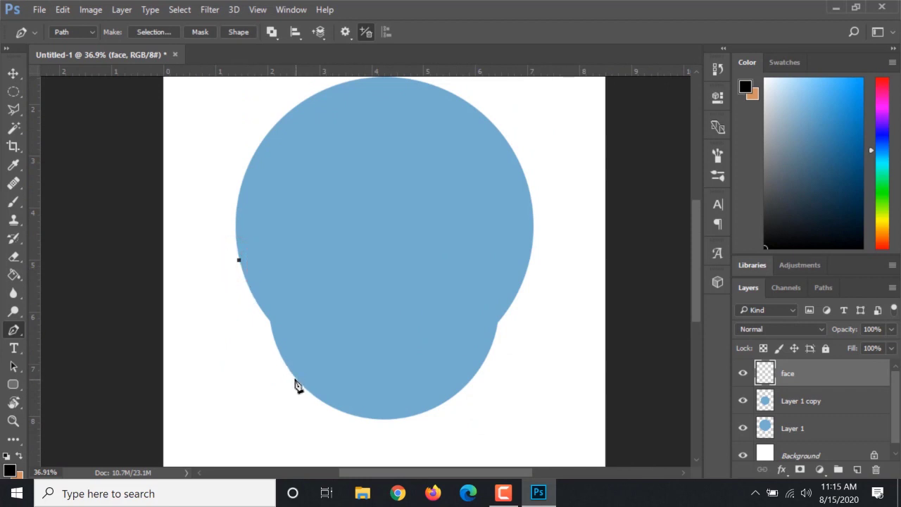
scroll(314, 392, down, 1)
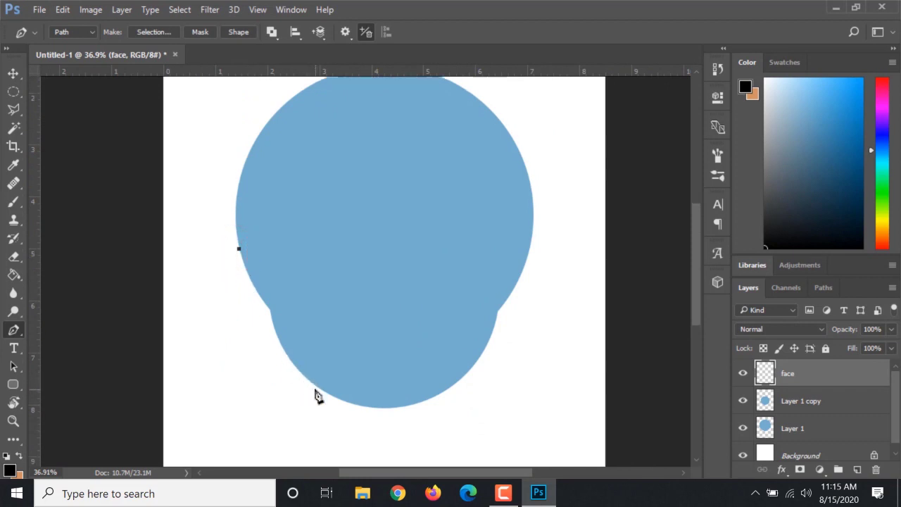
Step: Curve the path down the jaw toward the chin with a second anchor, trimming its outgoing handle
click(288, 358)
drag(288, 357, 316, 390)
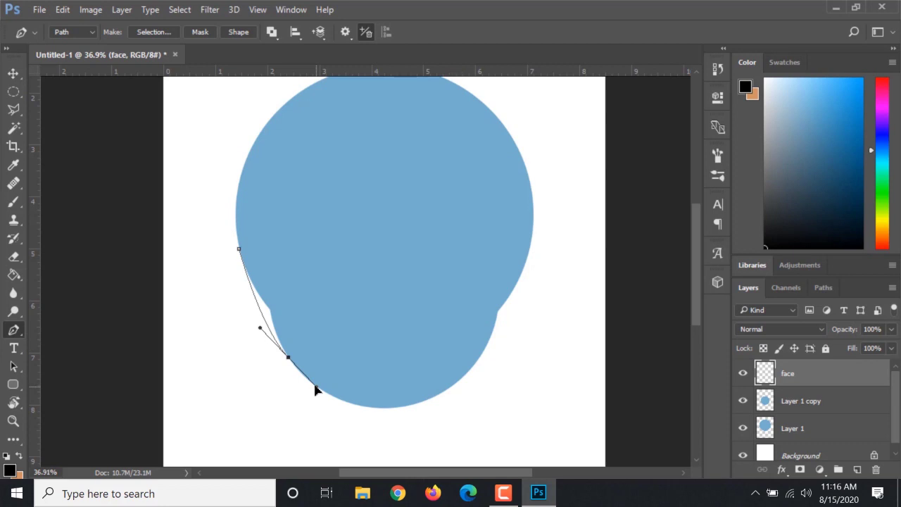
drag(317, 394, 318, 393)
scroll(240, 261, up, 1)
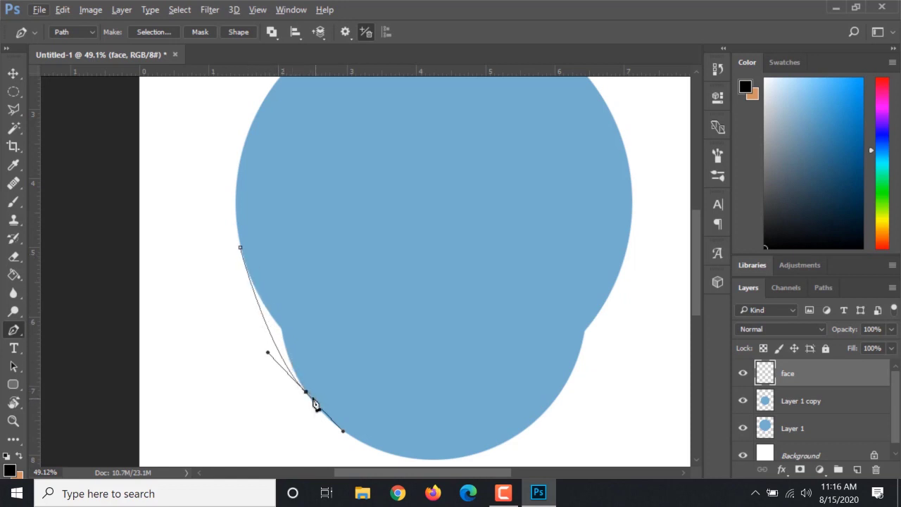
scroll(422, 415, down, 2)
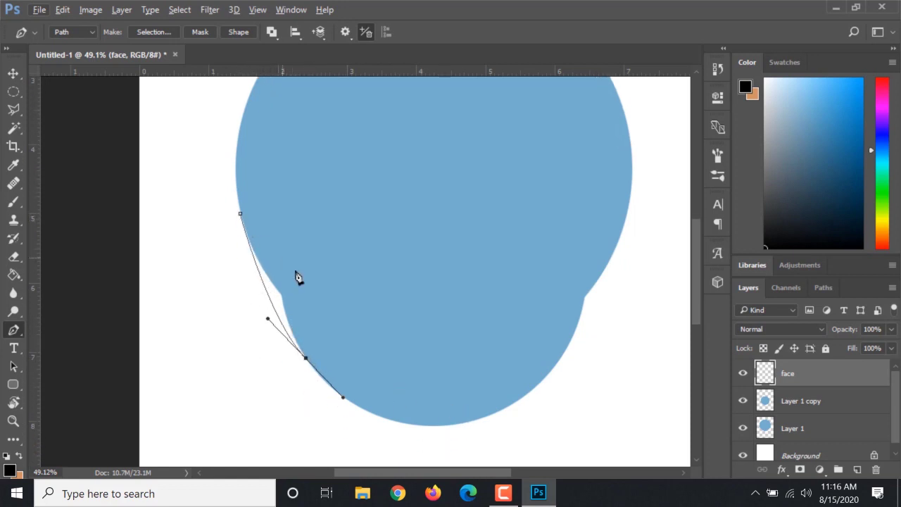
click(307, 359)
scroll(400, 411, down, 2)
scroll(428, 389, down, 1)
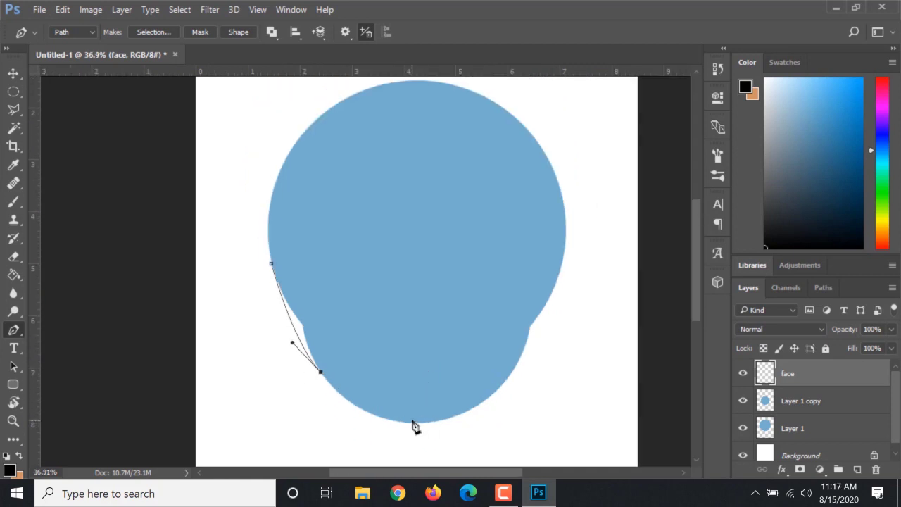
scroll(416, 427, down, 1)
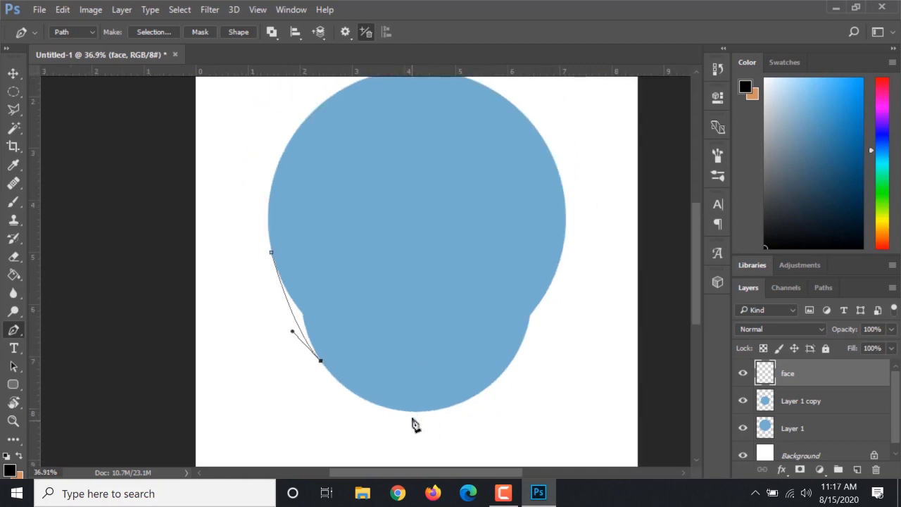
Step: Select Layer 1 copy and place a vertical guide down the head's centre, then deselect
click(14, 74)
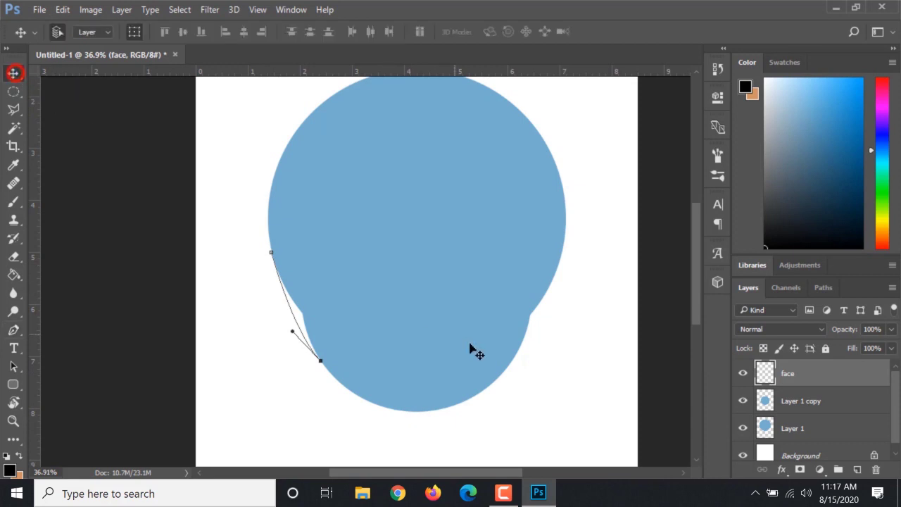
click(444, 383)
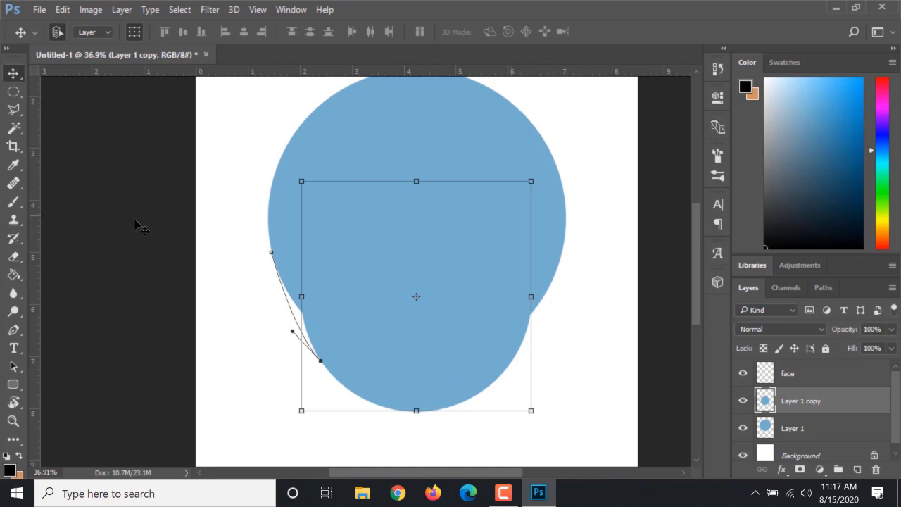
drag(34, 285, 420, 306)
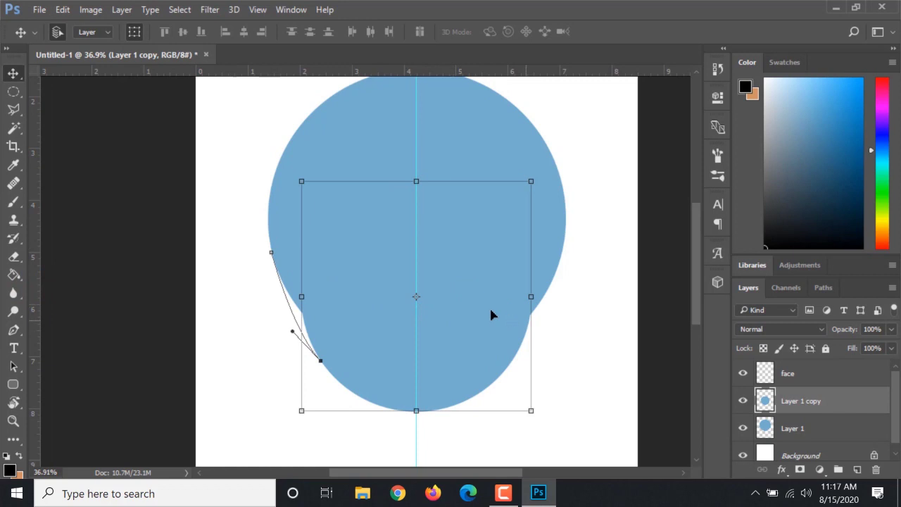
click(597, 319)
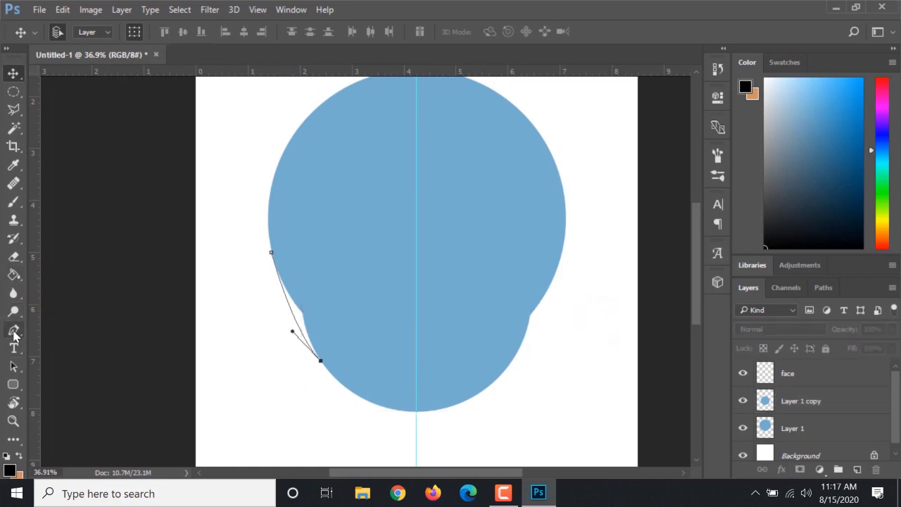
Step: Extend the pen path to a curved anchor at the bottom centre of the chin
click(14, 331)
scroll(465, 426, up, 2)
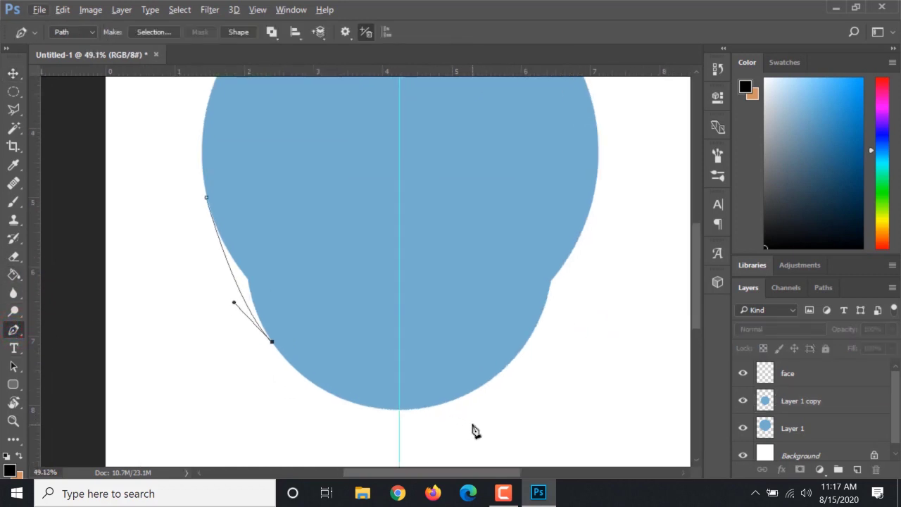
scroll(472, 430, down, 1)
scroll(471, 430, down, 3)
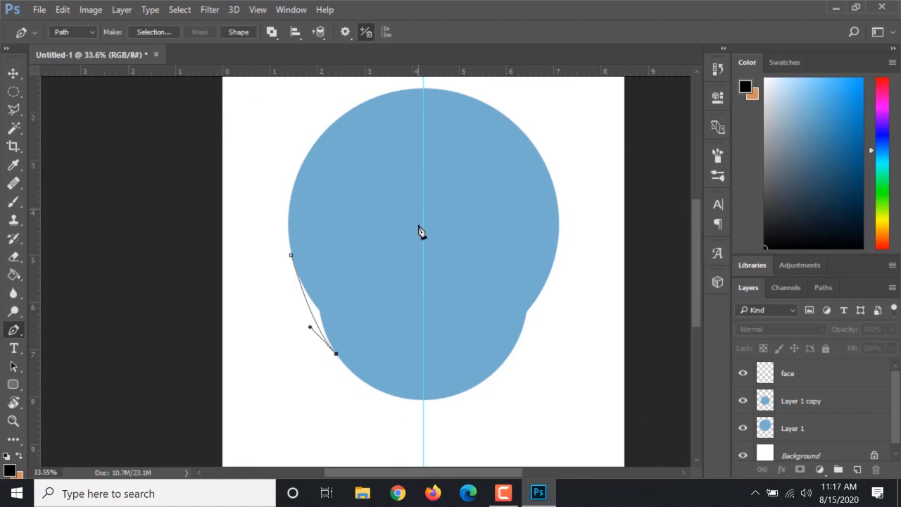
scroll(436, 407, up, 3)
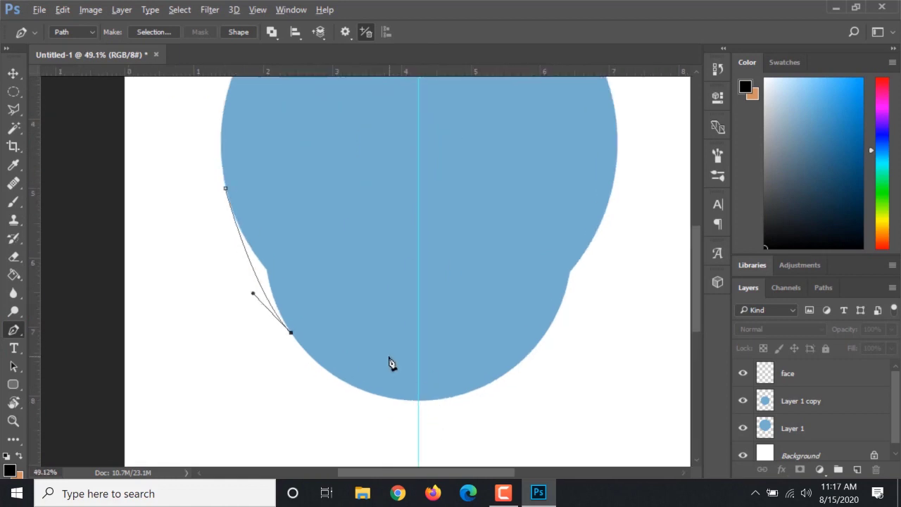
scroll(423, 391, up, 2)
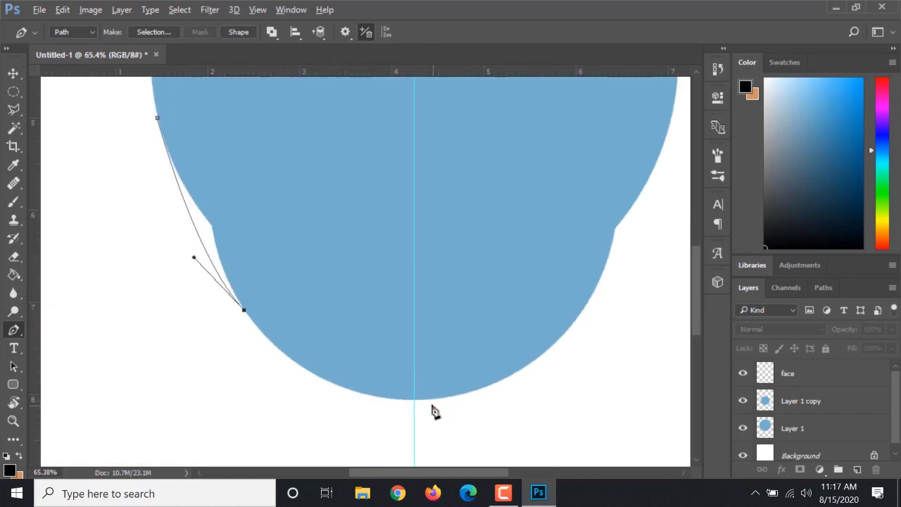
scroll(422, 396, down, 1)
scroll(443, 401, up, 3)
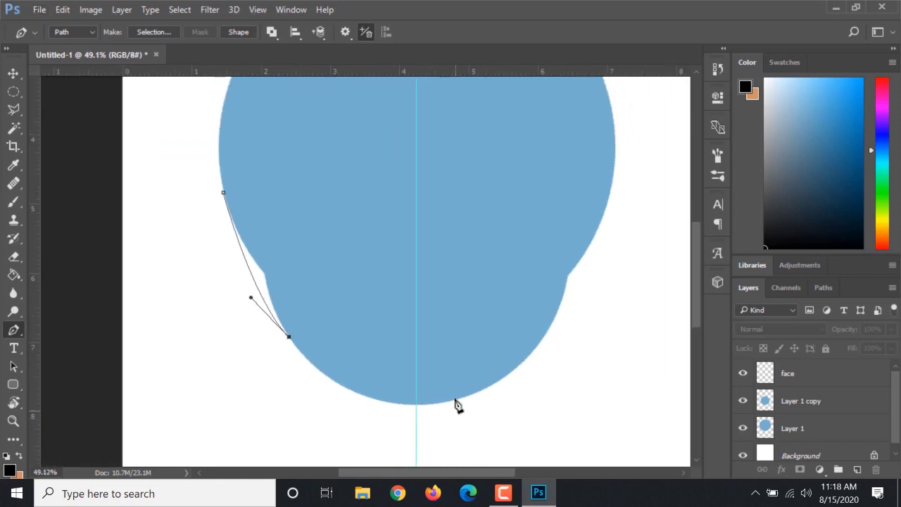
scroll(456, 407, down, 1)
scroll(441, 402, down, 1)
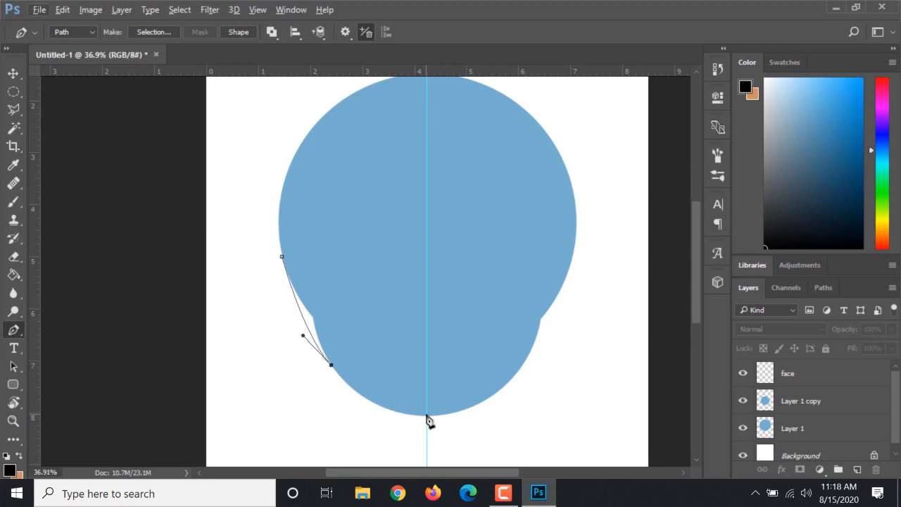
click(427, 415)
drag(432, 416, 471, 407)
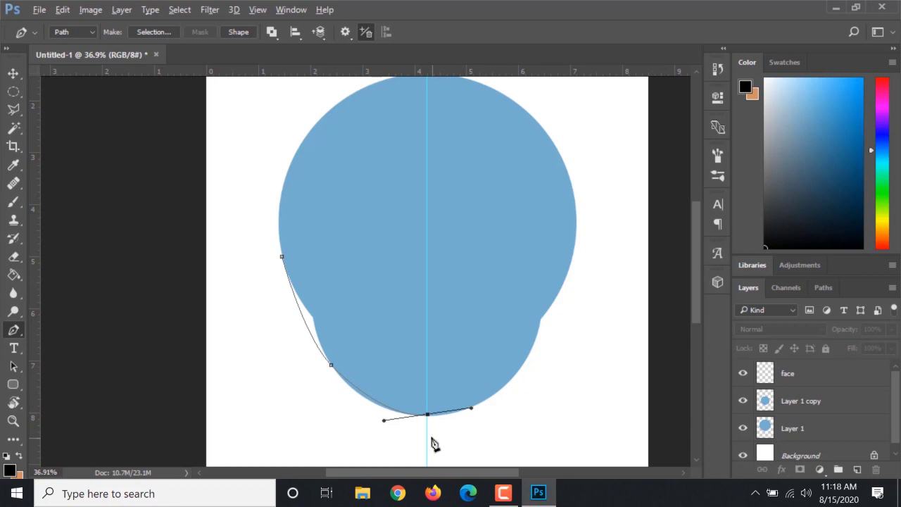
alt+click(428, 415)
Step: Curve the path up the lower right jaw to the head's right edge, trimming each handle
drag(523, 364, 569, 314)
alt+click(525, 364)
drag(575, 248, 591, 176)
alt+click(575, 246)
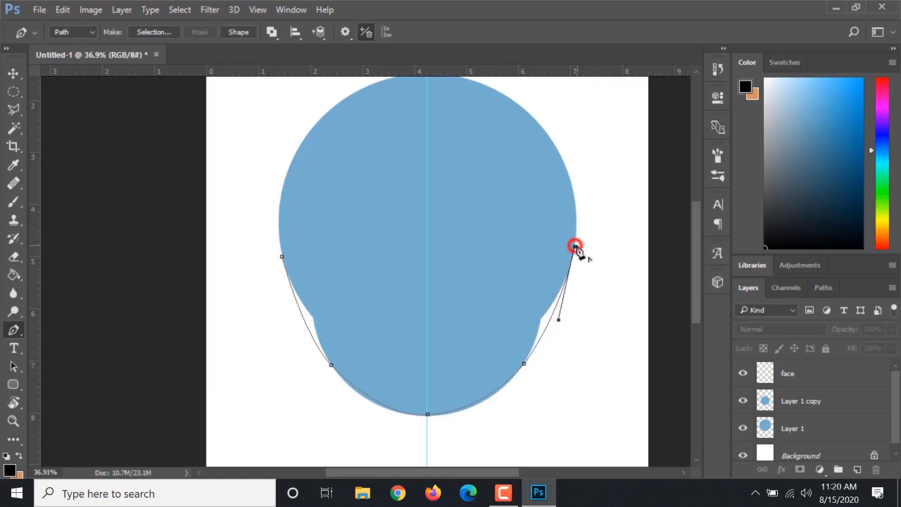
scroll(477, 369, down, 1)
Step: Hide the Layer 1 copy and Layer 1 blue shapes
click(801, 407)
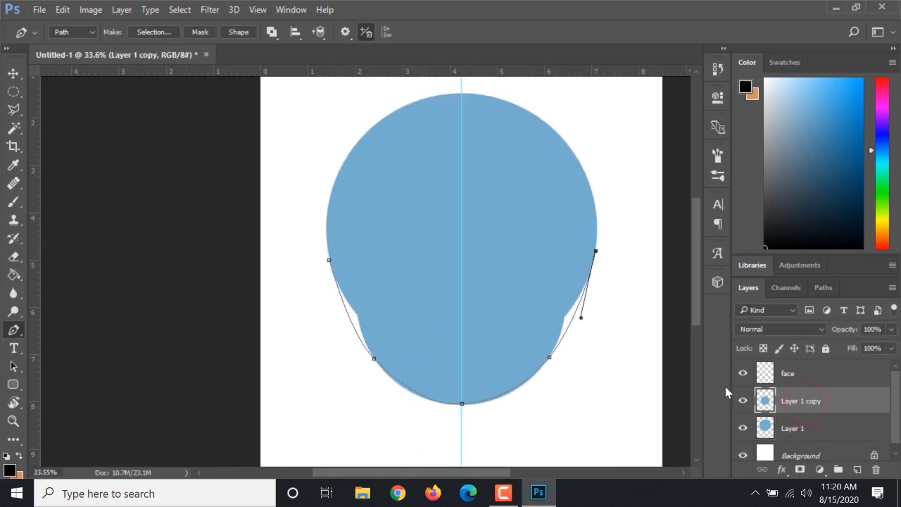
click(743, 401)
click(743, 428)
scroll(579, 406, down, 1)
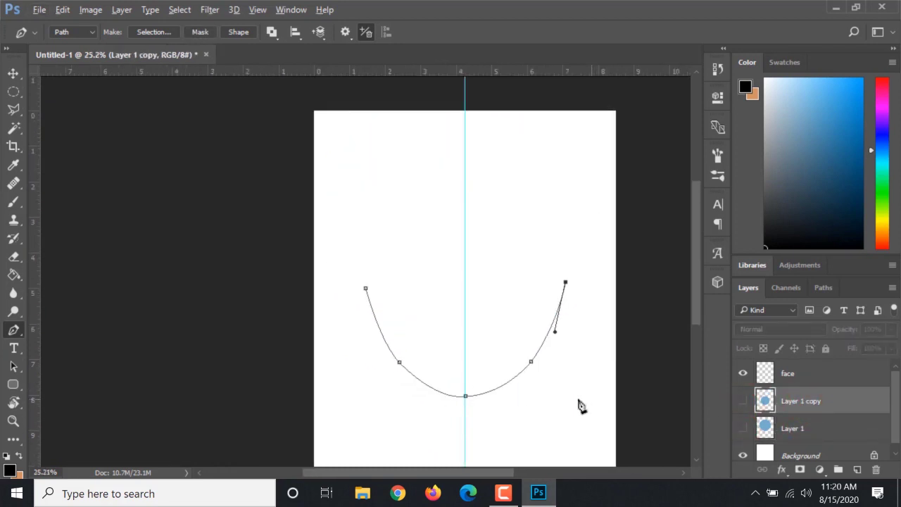
scroll(433, 365, up, 2)
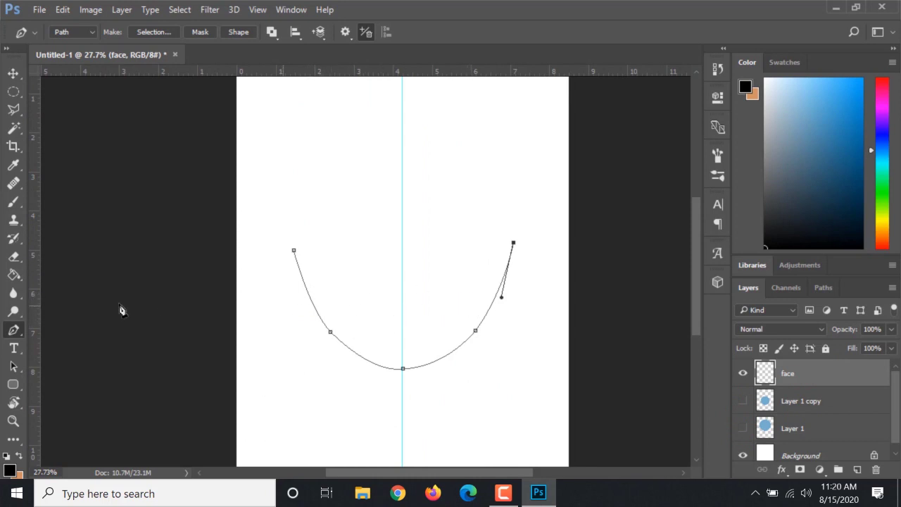
Step: Stroke the jaw path with the Brush tool and Simulate Pressure
right_click(305, 289)
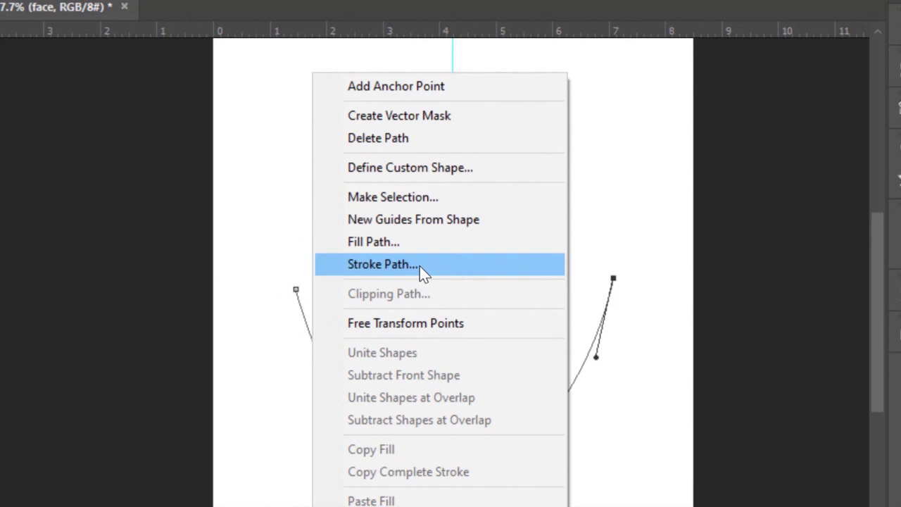
click(419, 265)
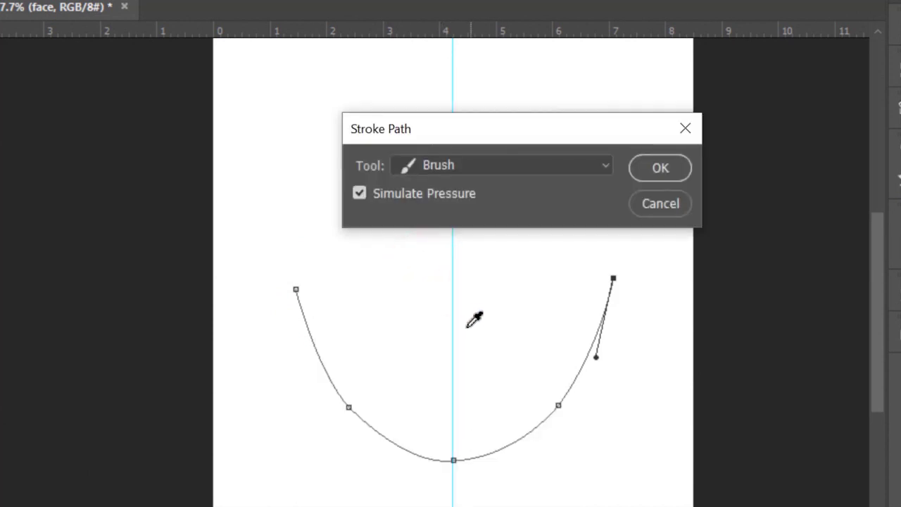
click(521, 168)
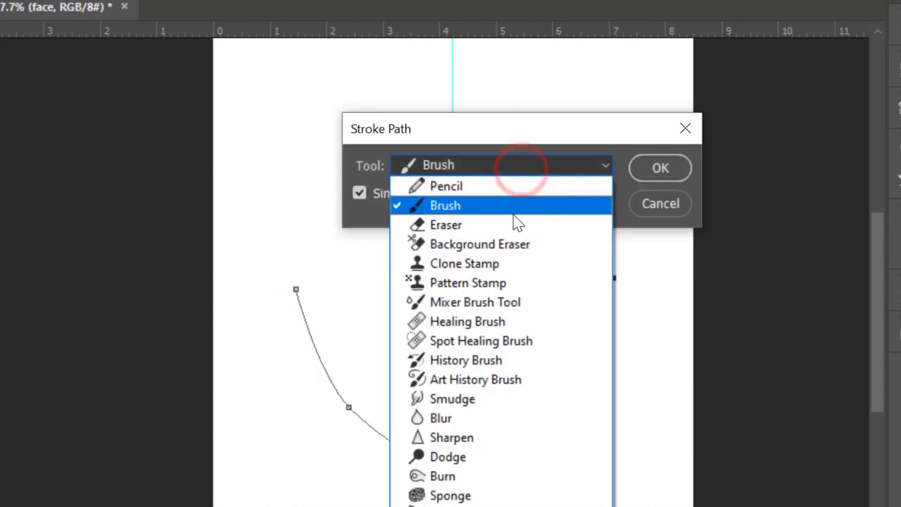
click(456, 204)
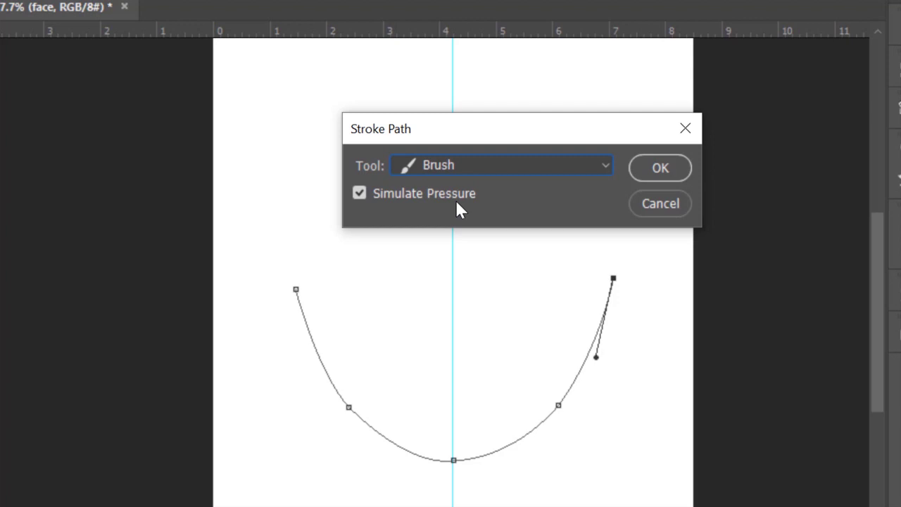
click(359, 193)
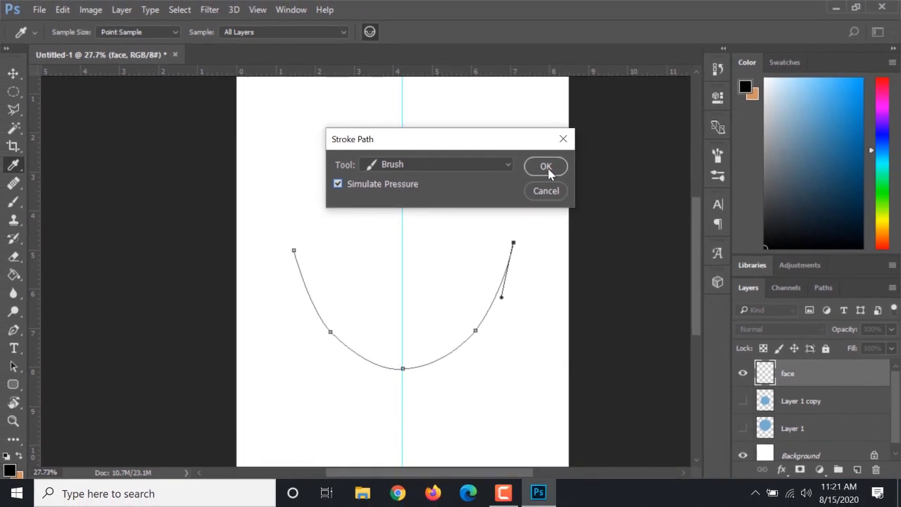
click(546, 168)
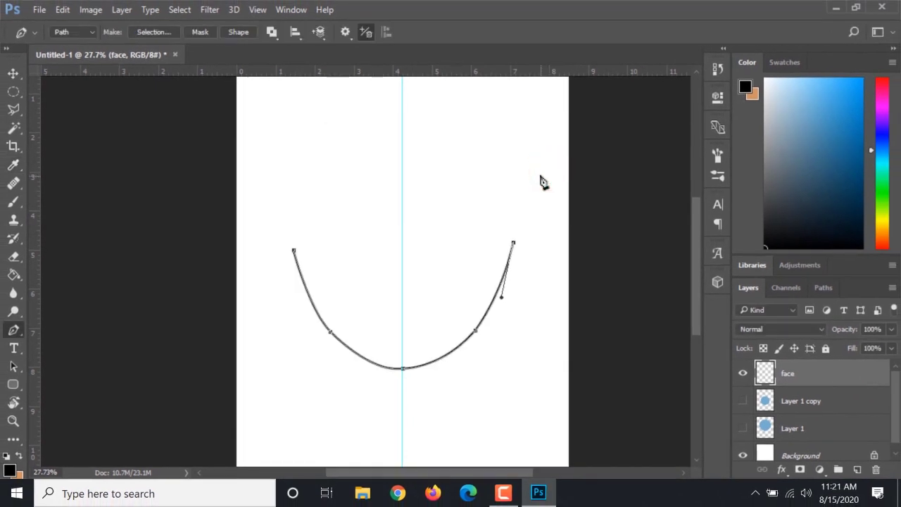
Step: Hide the path outline and drag the centre guide off the canvas
key(Return)
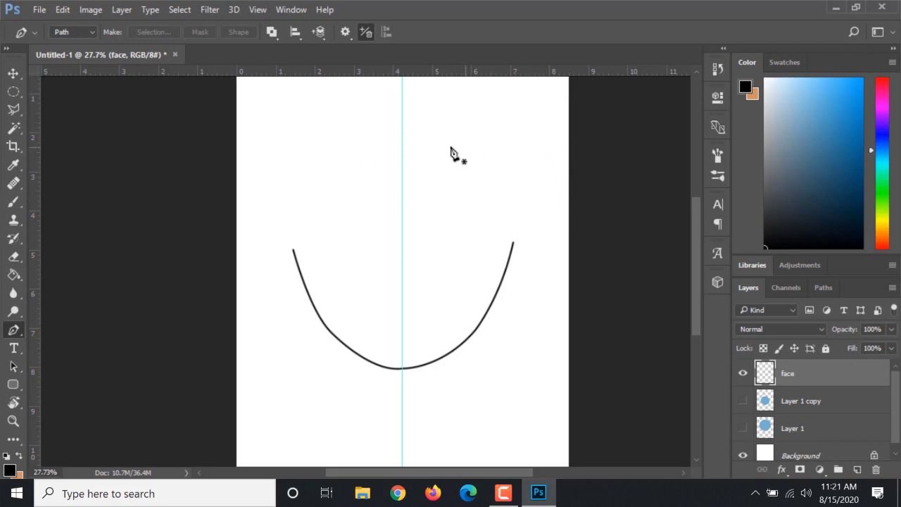
key(v)
drag(402, 138, 28, 176)
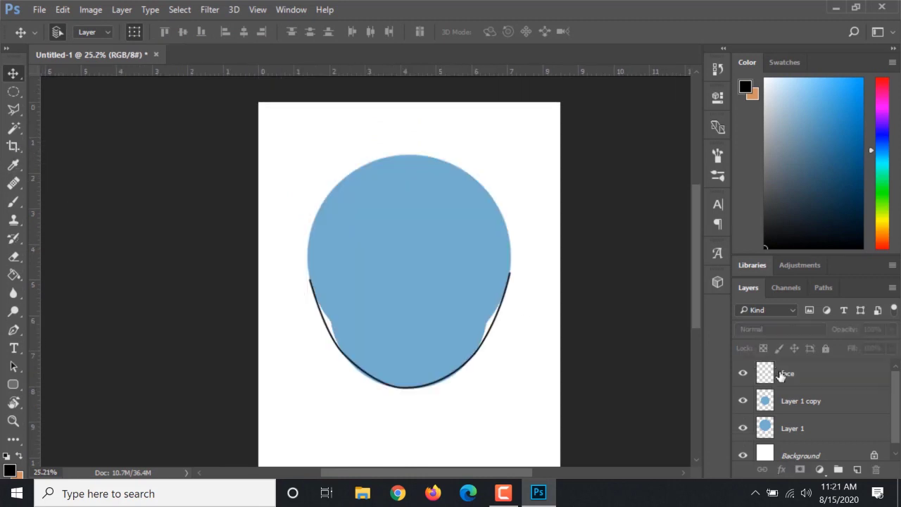
Step: Add a new layer named 'hair' above the face layer
click(787, 381)
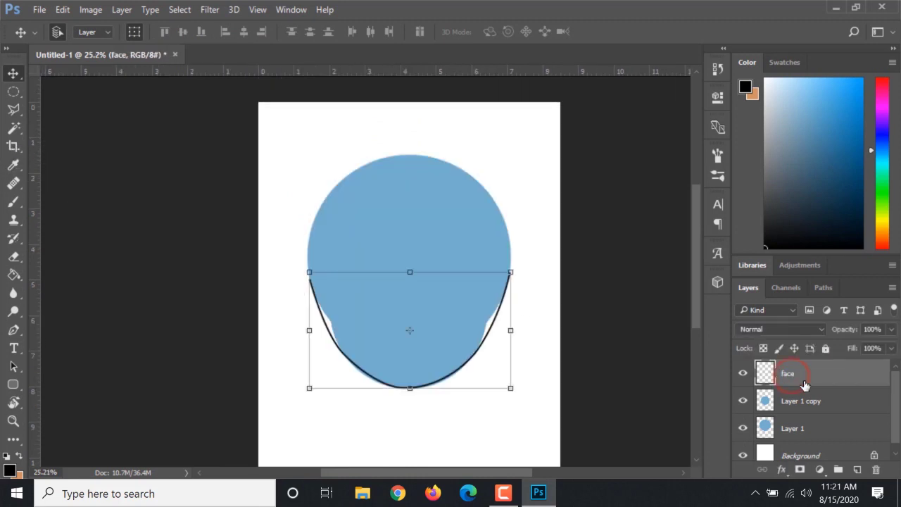
click(857, 470)
double_click(793, 374)
text(hair)
key(Return)
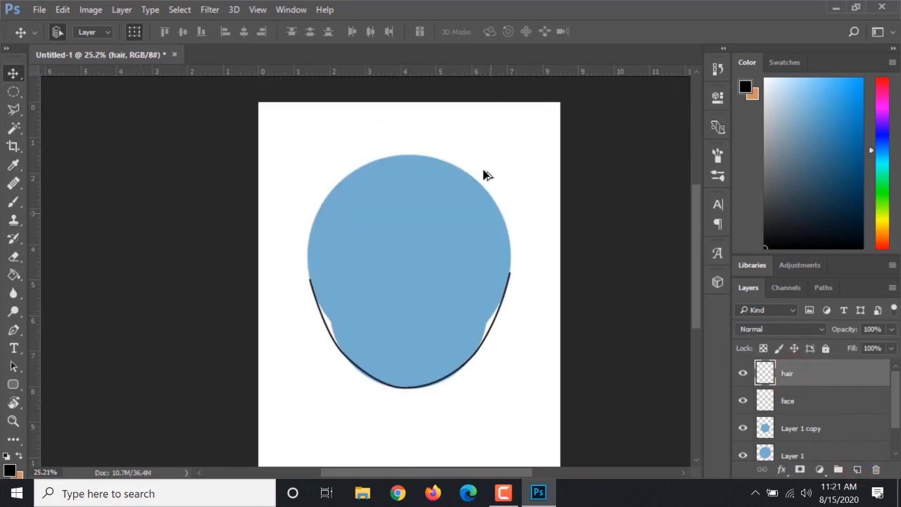
scroll(424, 231, down, 2)
scroll(405, 250, up, 2)
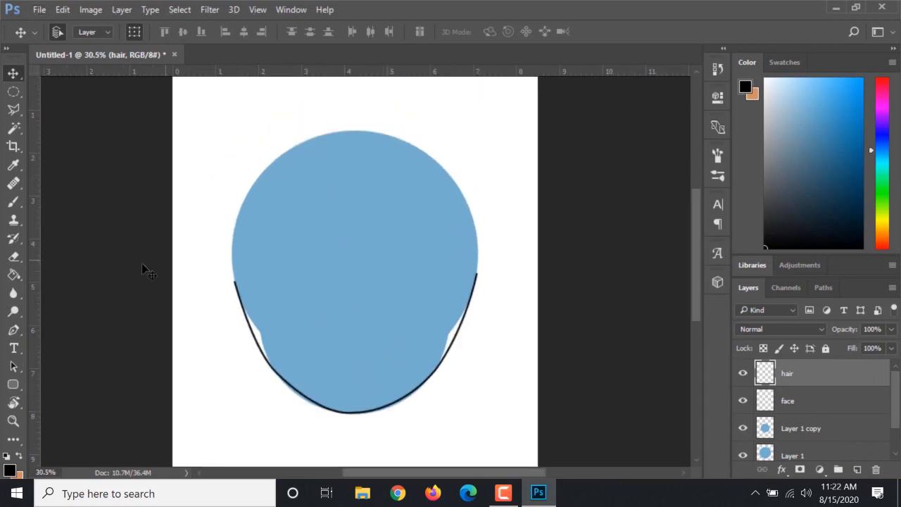
Step: Draw a trial hairline path across the forehead, then undo it
click(13, 329)
scroll(342, 288, up, 2)
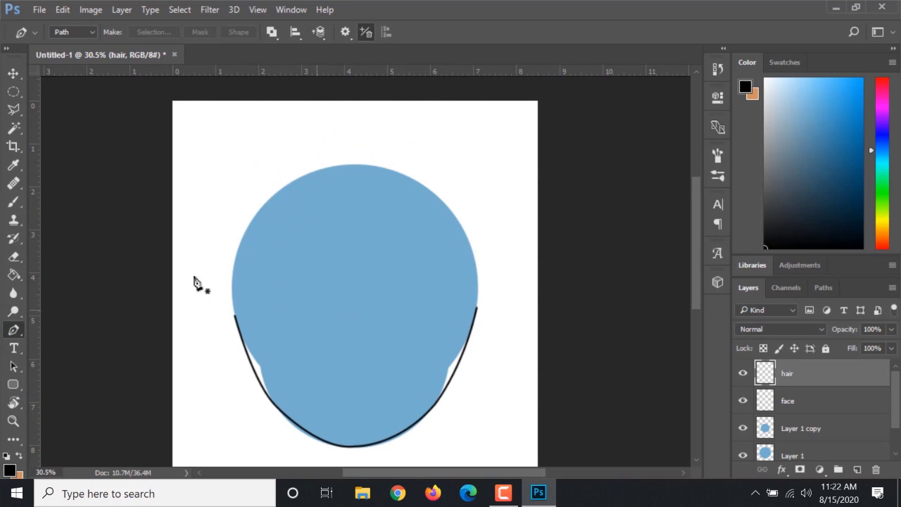
click(273, 225)
key(ctrl+z)
click(269, 225)
click(339, 235)
drag(342, 218, 359, 213)
click(433, 220)
drag(461, 287, 464, 309)
click(430, 237)
key(Return)
key(ctrl+z)
click(270, 224)
key(ctrl+z)
Step: Draw the fringe hairline across the forehead and down the right side, stroked black
click(272, 229)
drag(338, 238, 336, 243)
click(324, 221)
click(444, 235)
click(451, 268)
click(458, 302)
right_click(419, 282)
click(457, 204)
key(Return)
Step: Trace and stroke a hair line down the head's left side
click(271, 228)
click(266, 259)
click(252, 294)
click(242, 324)
key(Return)
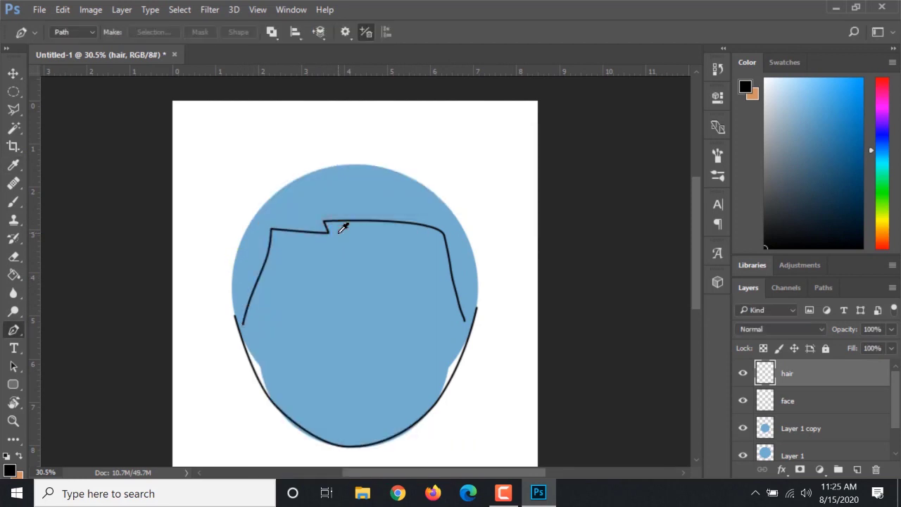
scroll(331, 226, down, 2)
scroll(386, 205, up, 1)
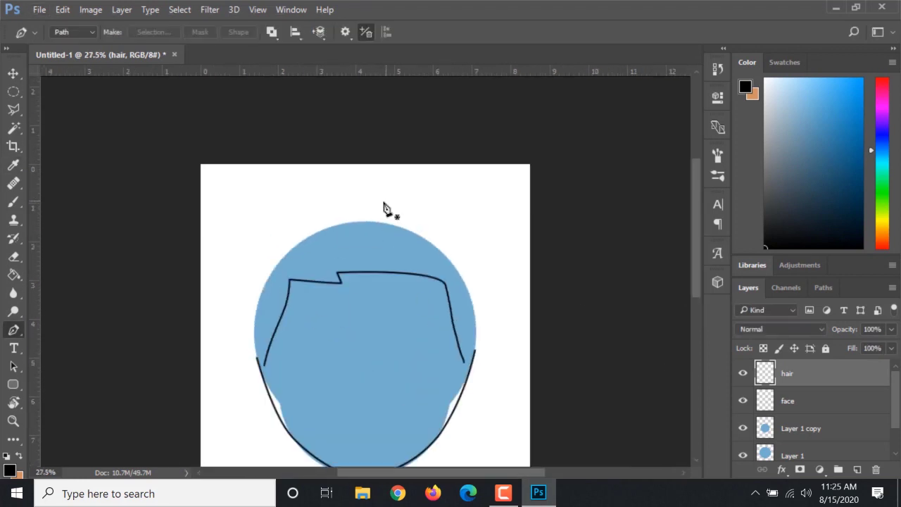
scroll(386, 205, down, 3)
scroll(818, 374, down, 1)
ctrl+click(809, 419)
Step: Undo an accidental layer move, deselect, and fit the page in view
click(13, 73)
drag(384, 253, 402, 272)
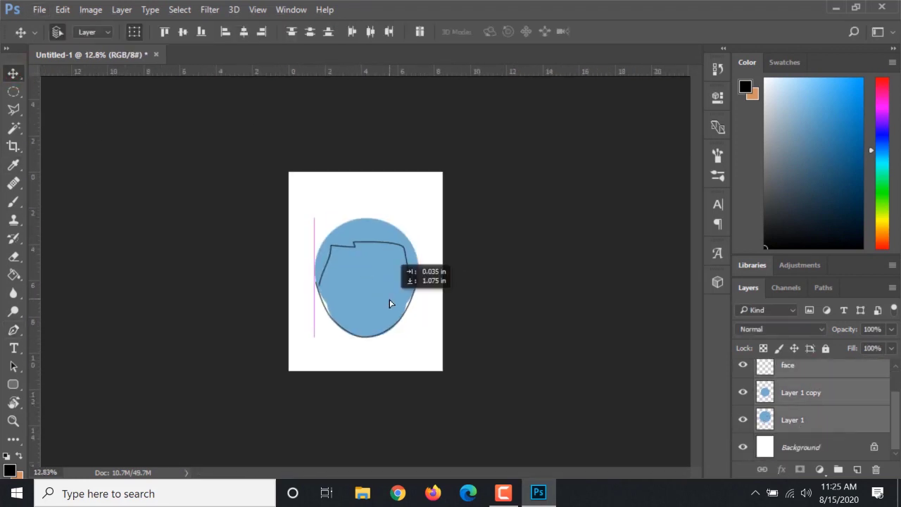
key(ctrl+z)
click(585, 245)
key(ctrl+0)
Step: Draw and stroke the outer hair curve over the top and down the right side
key(p)
click(281, 175)
drag(288, 157, 294, 153)
mouse_move(397, 136)
mouse_down()
mouse_move(436, 154)
mouse_move(453, 178)
mouse_move(475, 238)
mouse_move(463, 271)
mouse_up()
alt+click(397, 137)
right_click(446, 270)
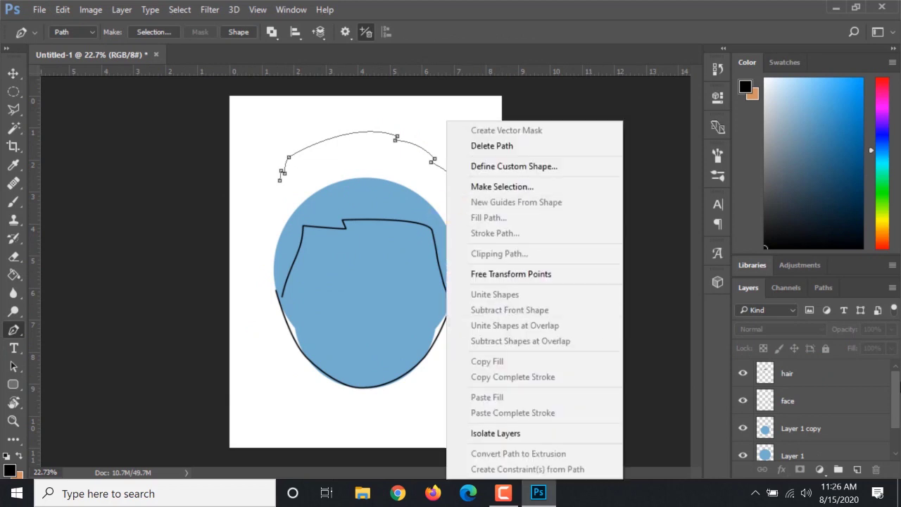
click(492, 235)
key(Return)
Step: Extend the outer hair path down the left side and add a new empty layer above hair
click(280, 179)
drag(264, 204, 261, 213)
click(257, 283)
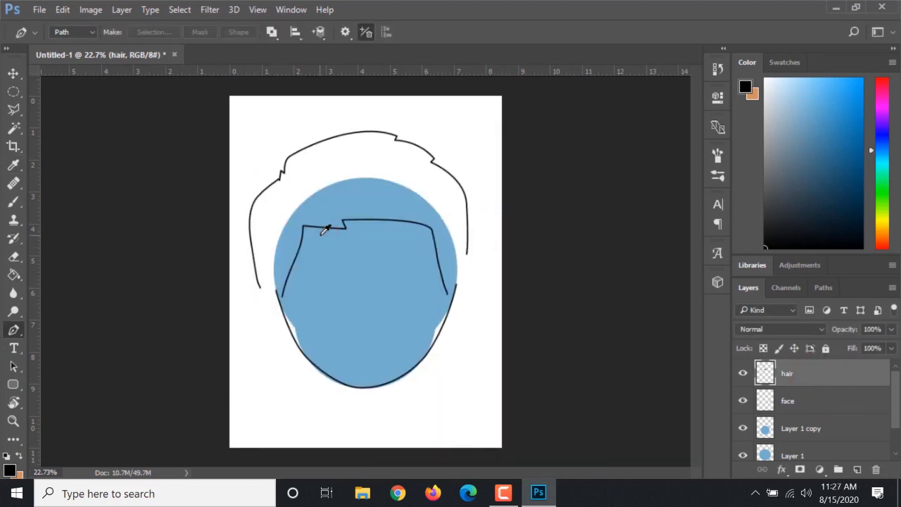
scroll(321, 298, down, 1)
scroll(366, 399, up, 1)
scroll(357, 382, up, 1)
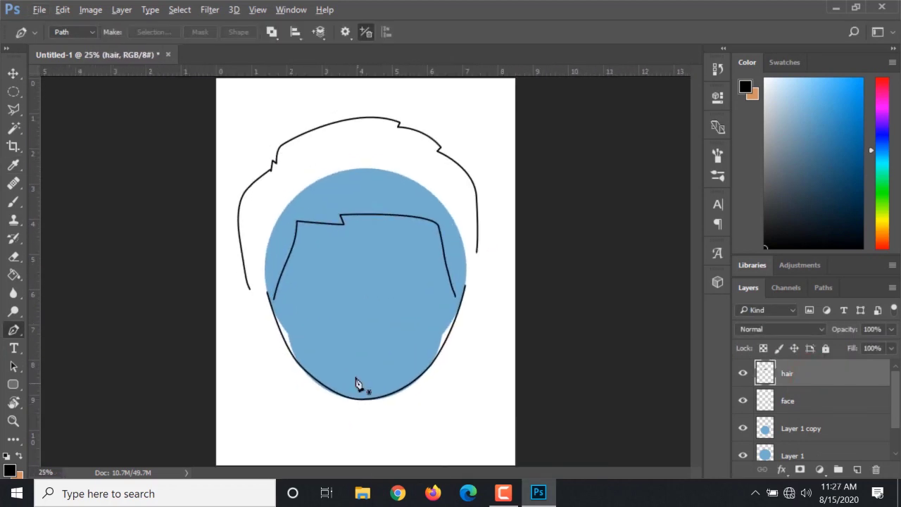
scroll(389, 382, down, 2)
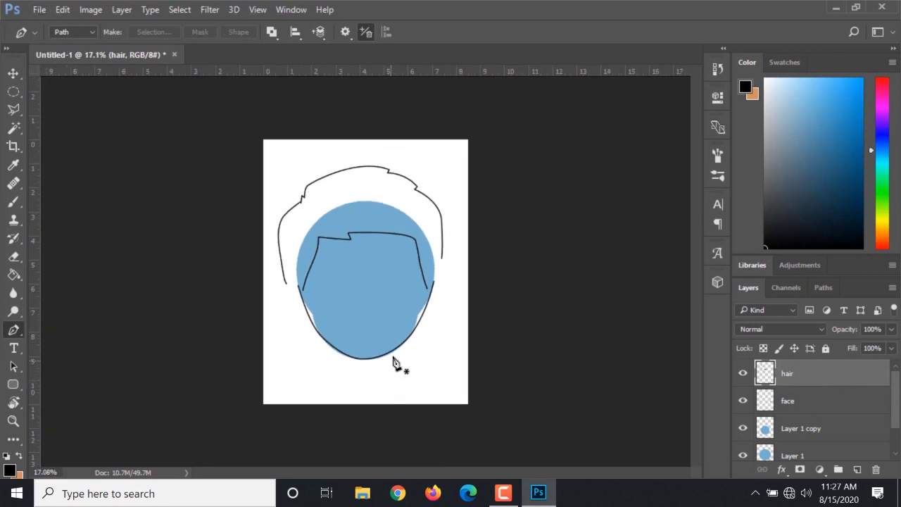
scroll(394, 362, up, 3)
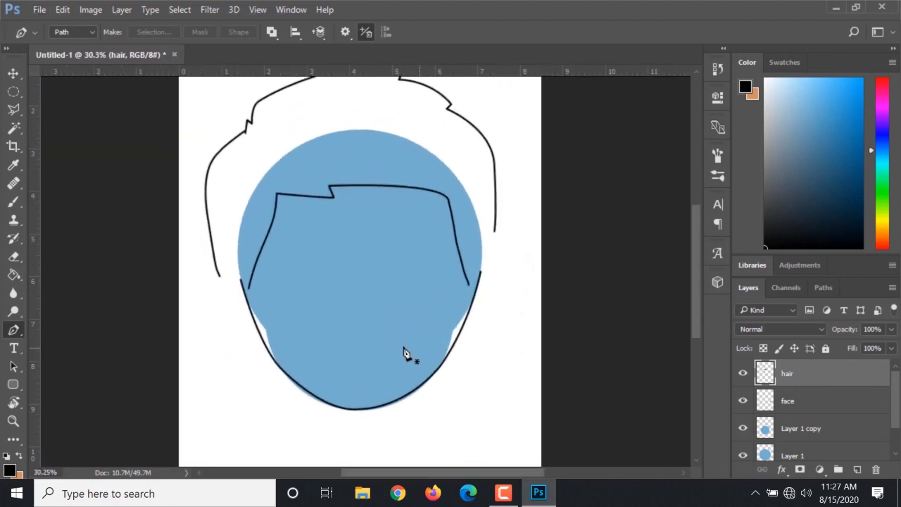
scroll(384, 354, up, 3)
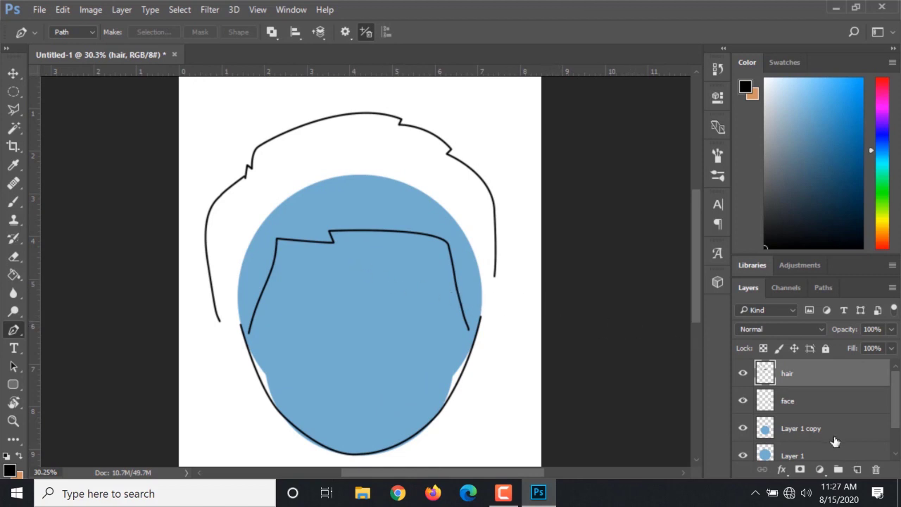
click(857, 469)
Step: Rename the new layer to 'ears'
double_click(793, 374)
text(ears)
key(Return)
scroll(539, 248, up, 2)
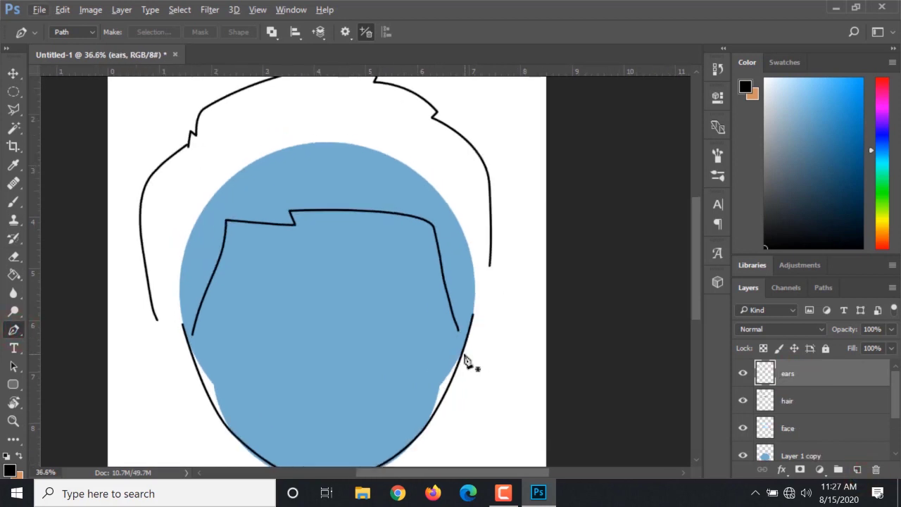
Step: Draw the right ear outline beside the jaw and stroke it black
click(458, 334)
click(483, 331)
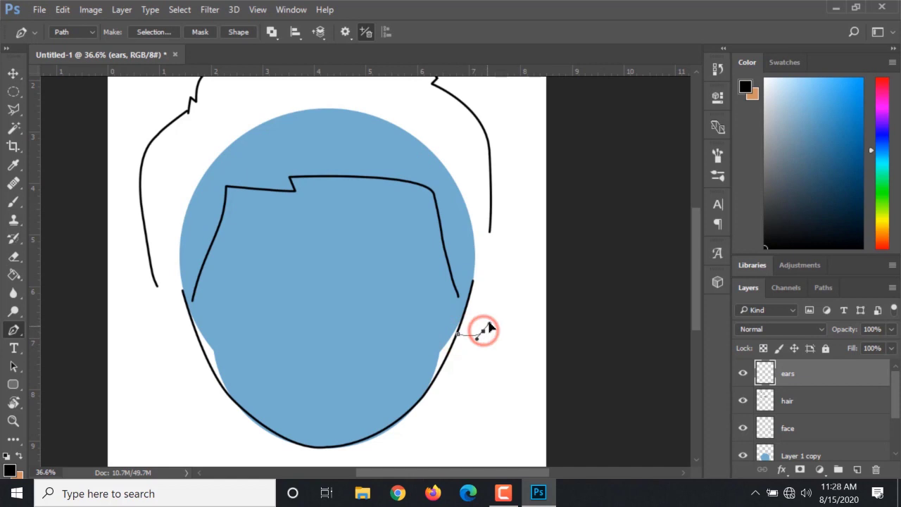
click(521, 286)
mouse_move(519, 236)
mouse_down()
mouse_move(491, 224)
mouse_move(441, 249)
mouse_move(489, 223)
mouse_move(504, 227)
mouse_move(475, 232)
mouse_up()
key(ctrl+z)
click(479, 238)
right_click(476, 241)
click(528, 232)
scroll(376, 315, up, 1)
scroll(377, 316, down, 1)
Step: Draw the left ear outline from the jaw line and stroke it black
click(195, 347)
click(178, 350)
drag(141, 318, 133, 305)
drag(124, 244, 175, 278)
right_click(157, 246)
click(180, 176)
key(ctrl+minus)
key(ctrl+minus)
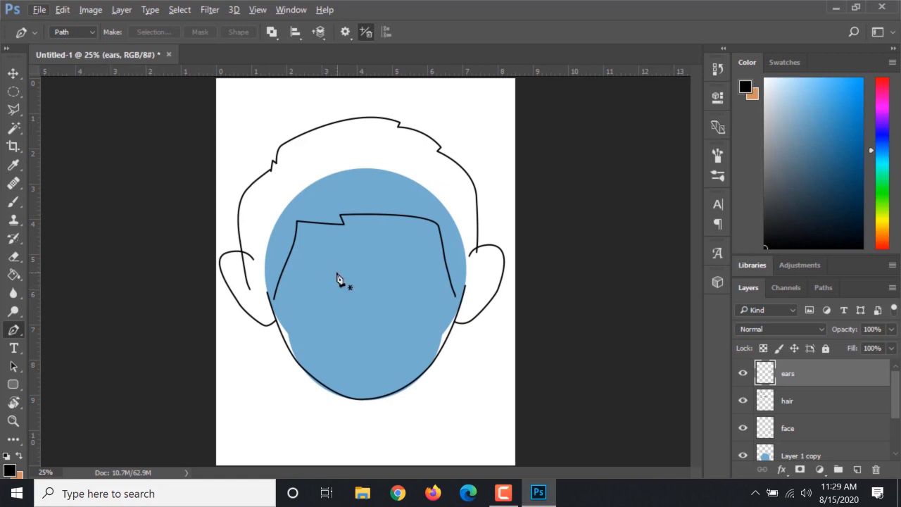
scroll(378, 306, up, 2)
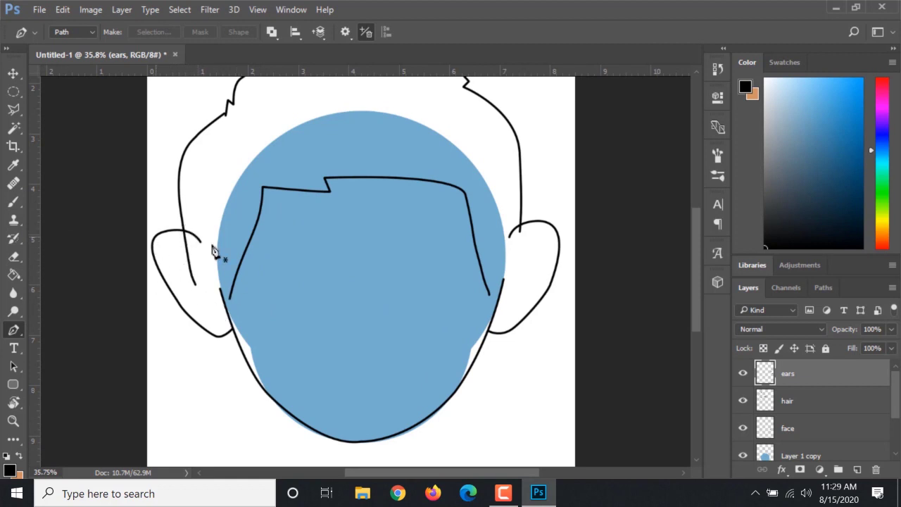
scroll(234, 299, up, 3)
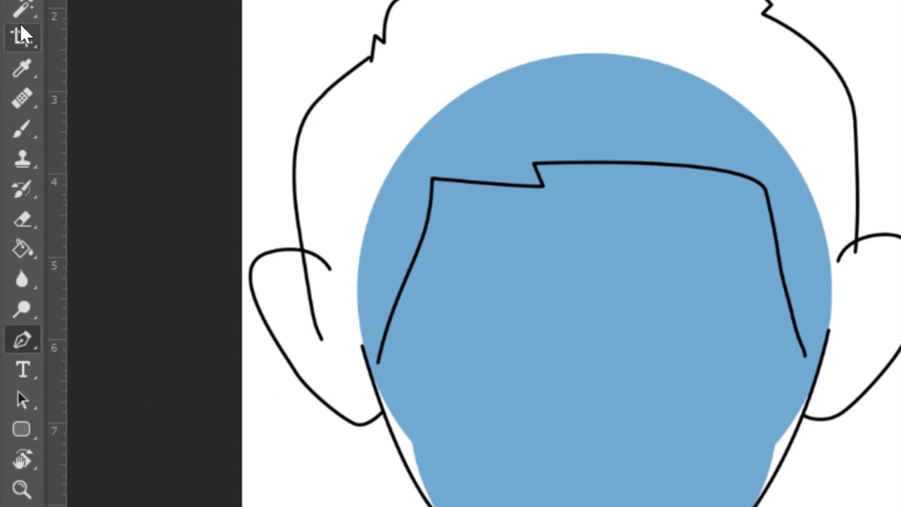
Step: With the plain Eraser on the hair layer, erase the hair line's ends over both ears
key(e)
drag(22, 219, 119, 221)
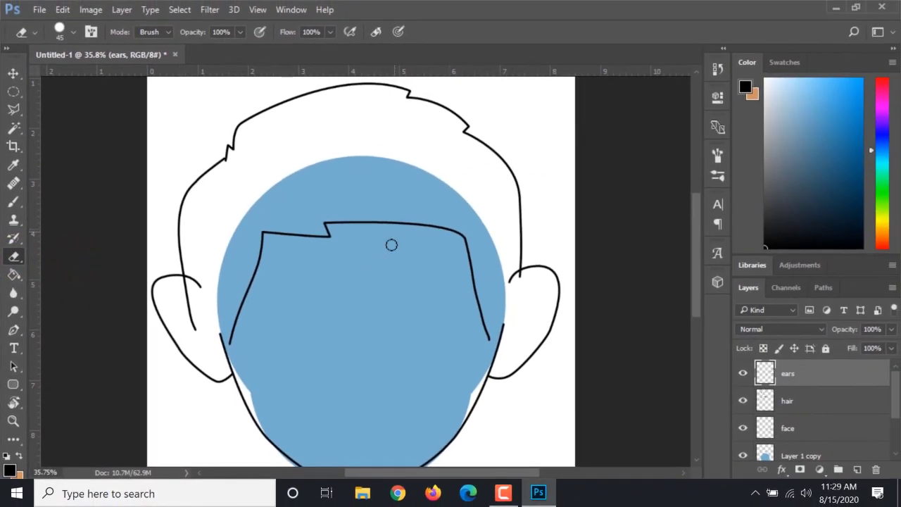
scroll(797, 407, down, 2)
scroll(797, 407, up, 2)
click(801, 405)
drag(200, 358, 189, 301)
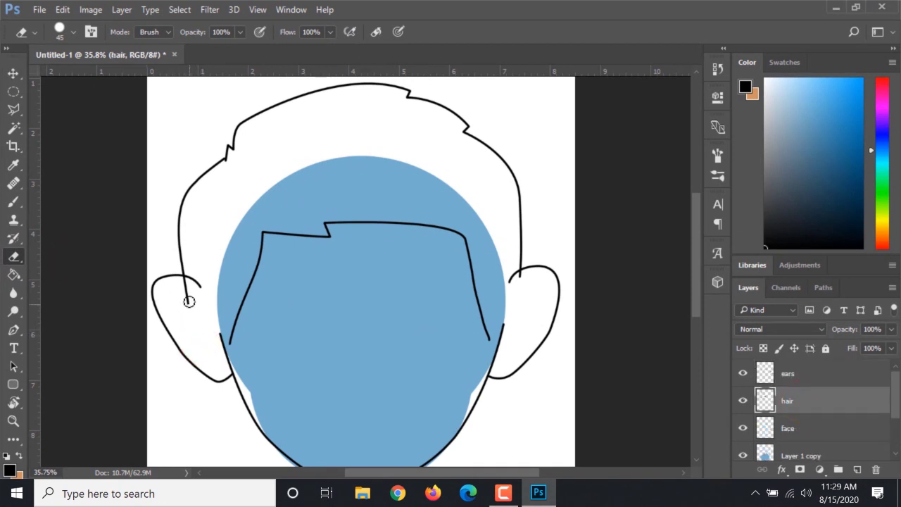
click(521, 284)
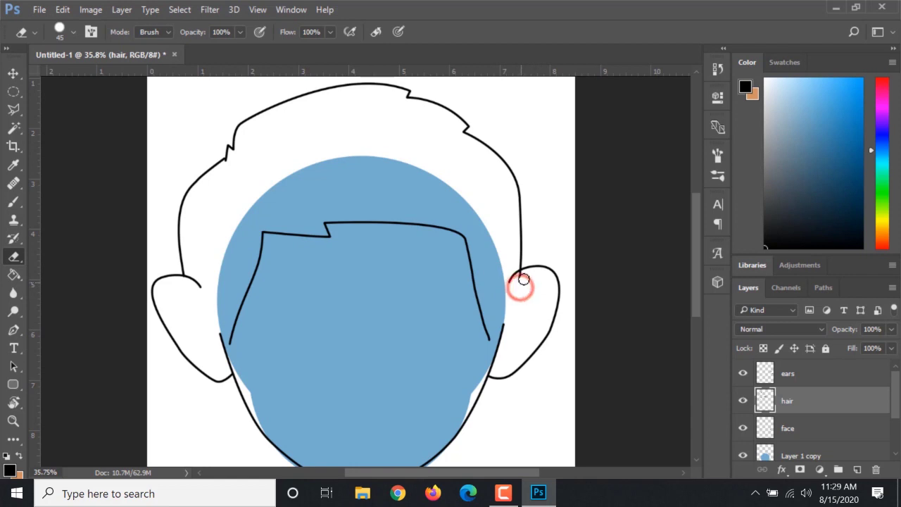
scroll(501, 323, down, 1)
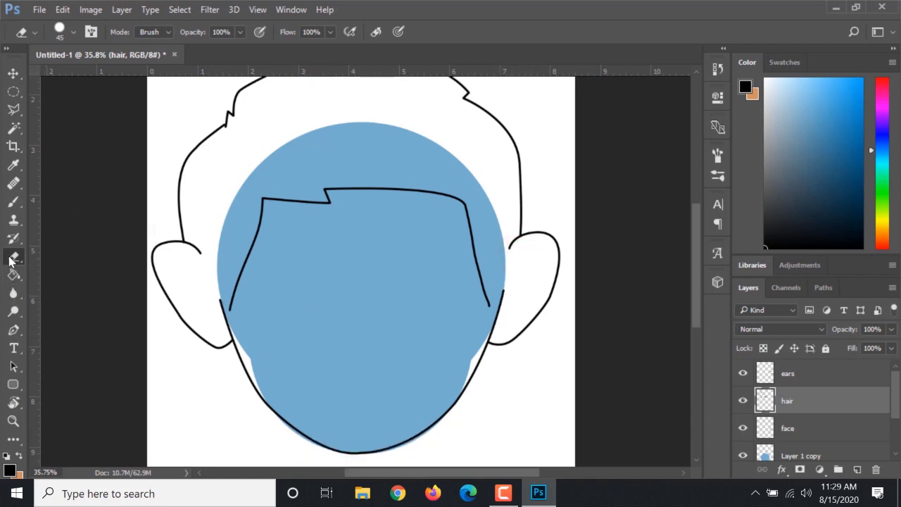
Step: Draw a pen path from the right hair line end to the right ear top
key(p)
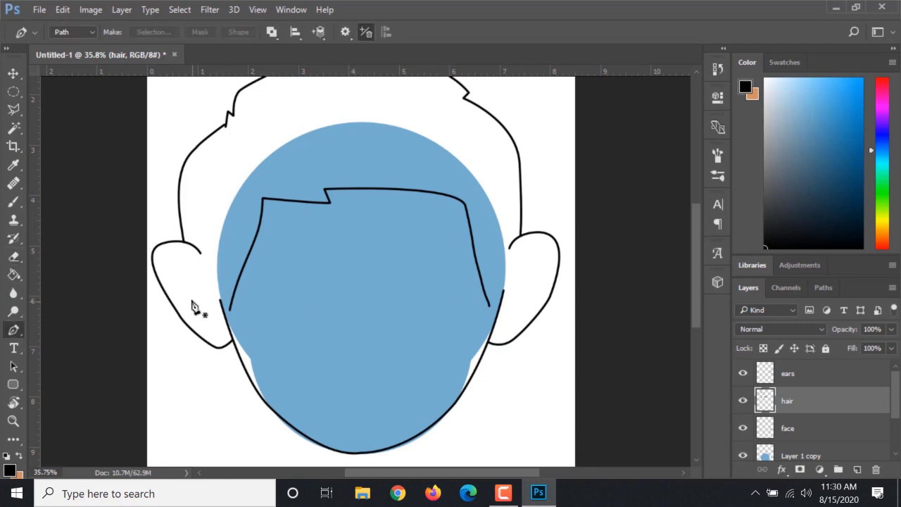
scroll(403, 319, up, 2)
click(400, 306)
click(399, 324)
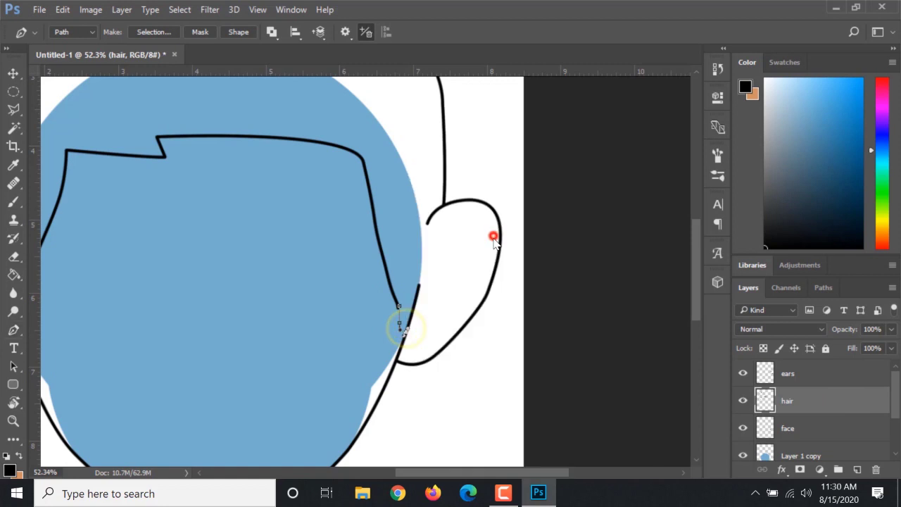
scroll(256, 342, down, 2)
scroll(380, 254, up, 3)
click(375, 232)
click(366, 302)
right_click(367, 302)
click(555, 164)
scroll(342, 453, down, 3)
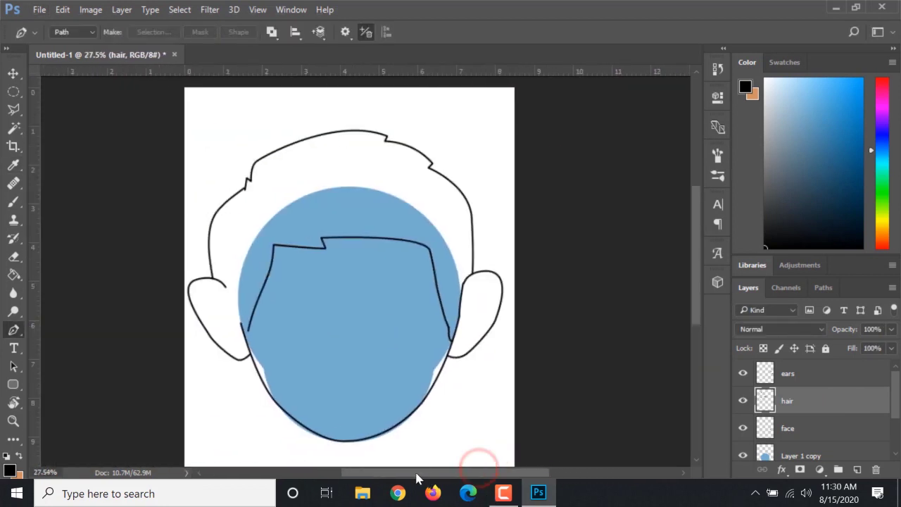
scroll(305, 366, up, 2)
Step: Stroke a pen path joining the left hair line to the left ear top
click(191, 291)
click(161, 217)
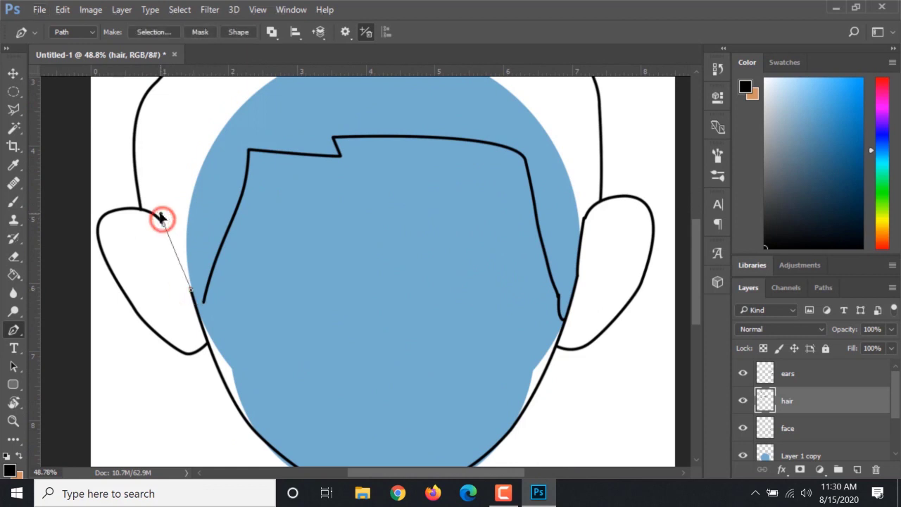
right_click(162, 217)
click(201, 233)
key(Return)
scroll(152, 309, down, 2)
scroll(151, 309, up, 4)
Step: Stroke a second short path where the left ear meets the hair
click(221, 207)
click(204, 218)
right_click(205, 217)
click(265, 229)
key(Return)
scroll(263, 236, down, 4)
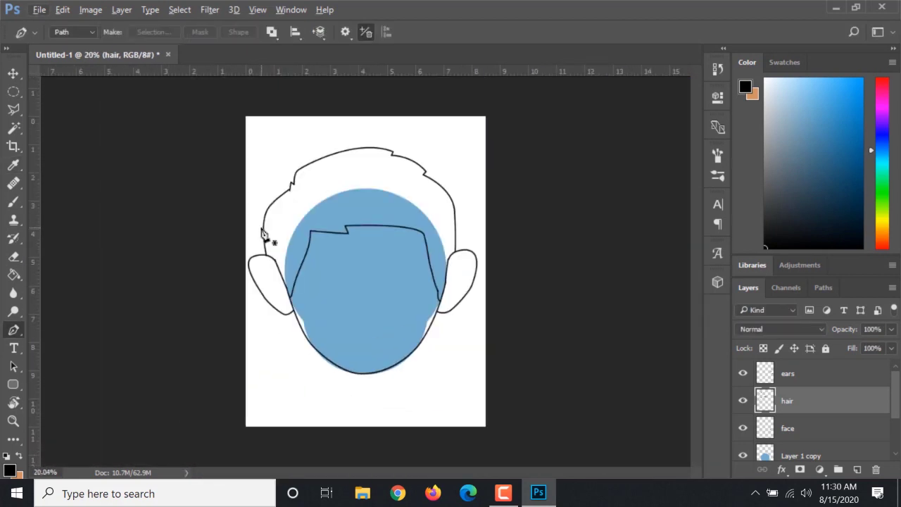
scroll(795, 389, down, 2)
click(796, 396)
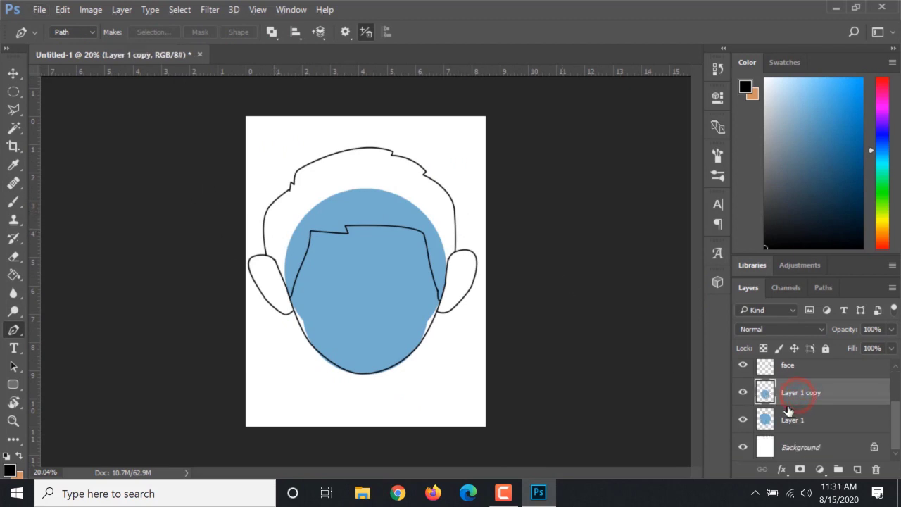
Step: Delete Layer 1 copy and Layer 1, removing both blue circle layers
key(Delete)
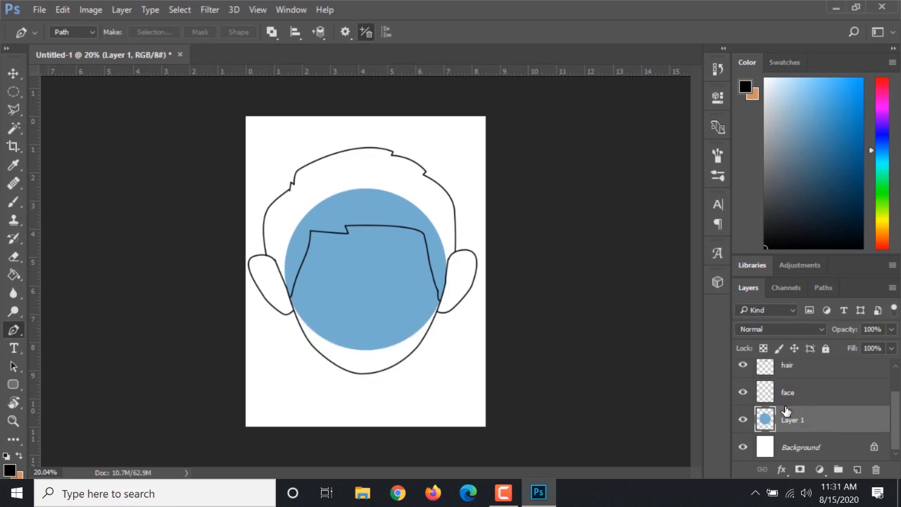
key(Delete)
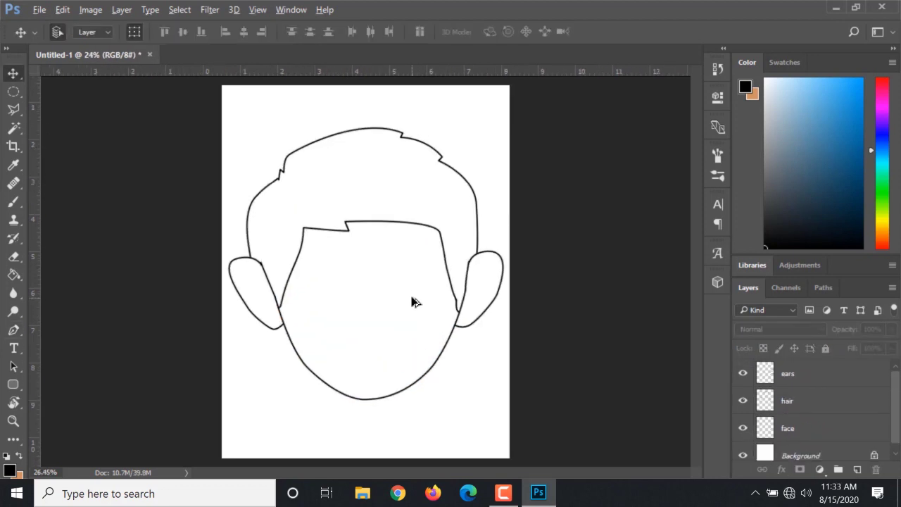
scroll(415, 302, up, 1)
scroll(329, 260, up, 3)
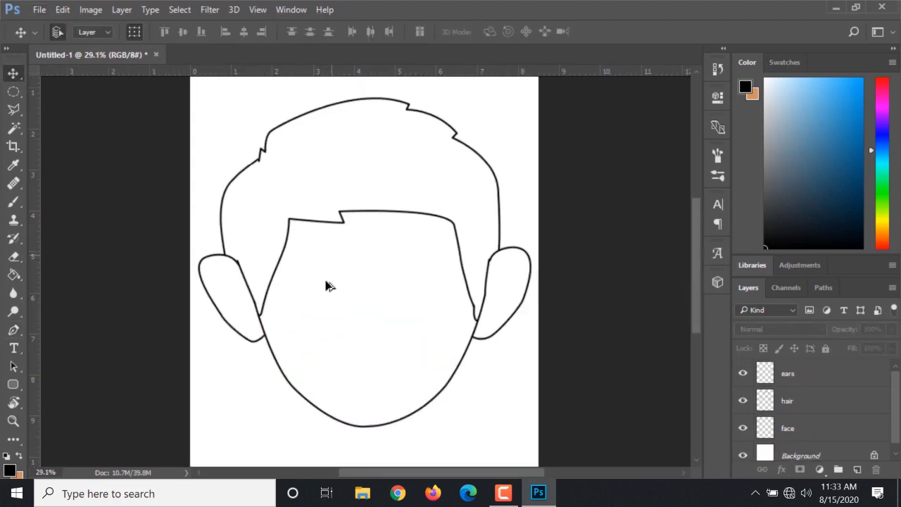
scroll(354, 268, down, 4)
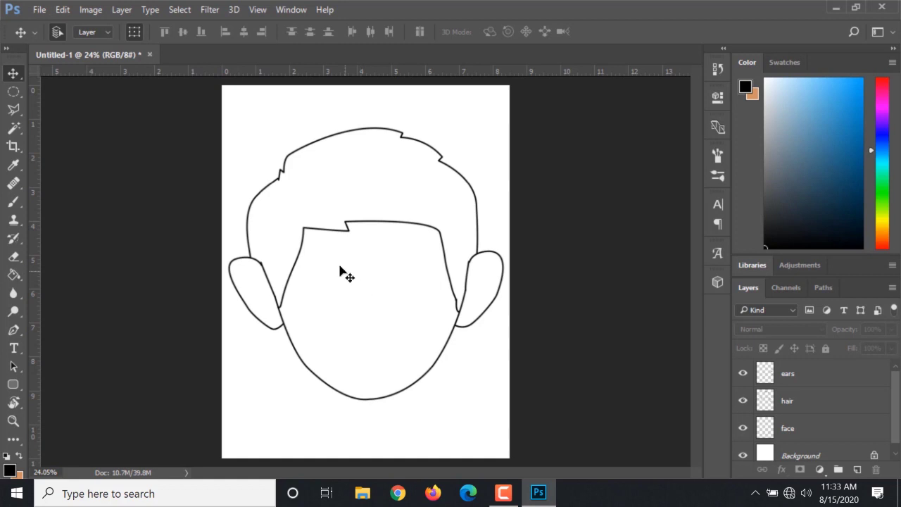
scroll(316, 275, up, 5)
Step: Erase part of the fringe line and redraw it as a curved stroked path across the forehead
click(13, 256)
ctrl+click(252, 145)
click(294, 204)
mouse_move(317, 218)
mouse_down()
mouse_move(351, 214)
mouse_move(362, 195)
mouse_up()
key(v)
key(p)
click(300, 174)
drag(395, 202, 387, 184)
click(514, 210)
right_click(517, 215)
click(523, 238)
key(Return)
scroll(358, 242, up, 5)
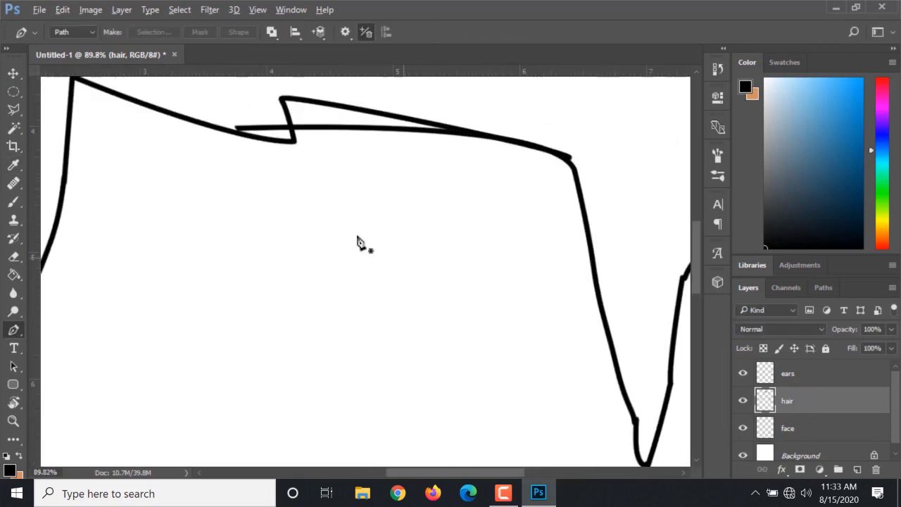
click(63, 9)
Step: Erase the old horizontal fringe line with the eraser at size 10, then 20
key(e)
alt+right_click(240, 203)
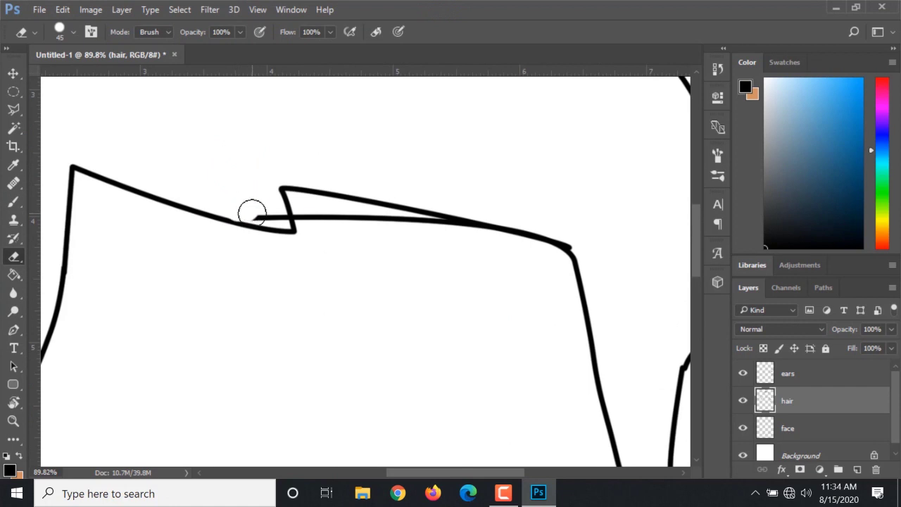
scroll(247, 210, up, 3)
alt+right_click(239, 201)
click(73, 32)
drag(107, 76, 92, 76)
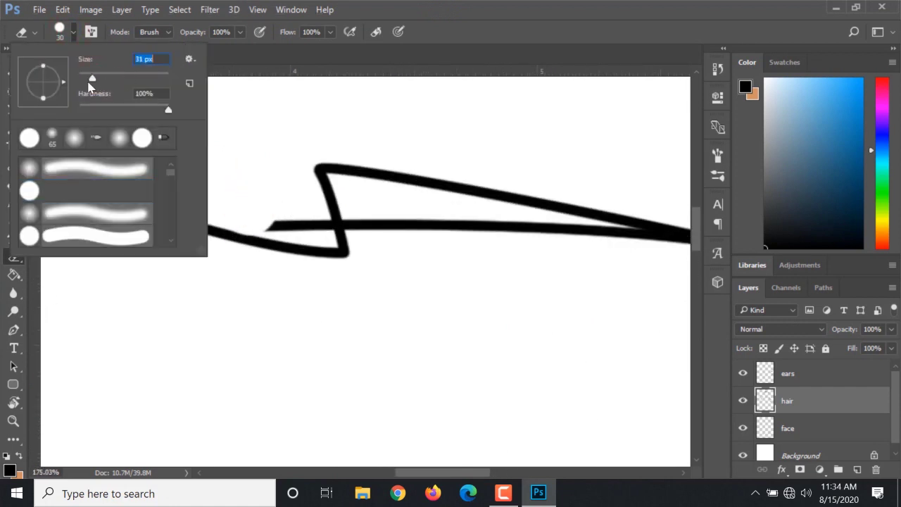
key(Return)
mouse_move(267, 222)
mouse_down()
mouse_move(364, 233)
mouse_move(352, 225)
mouse_move(429, 221)
mouse_up()
key(bracketright)
drag(368, 221, 528, 223)
scroll(396, 219, right, 2)
drag(442, 223, 613, 256)
scroll(371, 143, up, 2)
scroll(488, 255, down, 10)
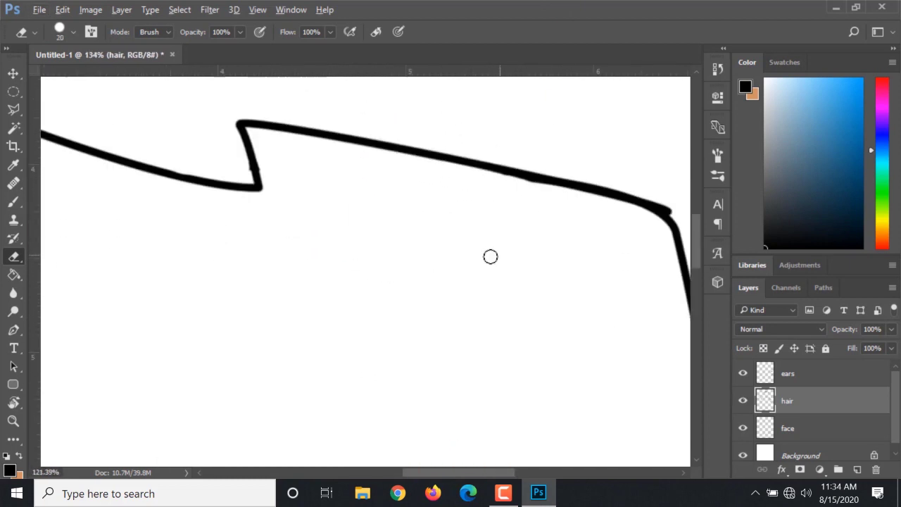
scroll(327, 254, up, 5)
scroll(398, 294, down, 3)
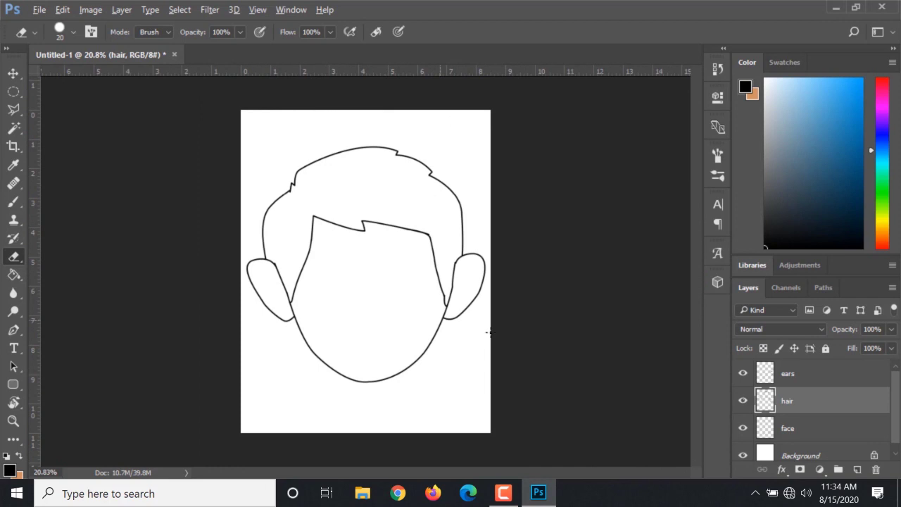
scroll(324, 302, up, 2)
scroll(479, 298, up, 3)
Step: Replace the hair's right corner line with a stroked path running down toward the ear
mouse_move(392, 169)
mouse_down()
mouse_move(420, 318)
mouse_move(385, 163)
mouse_up()
scroll(384, 163, down, 3)
key(p)
click(377, 173)
click(395, 181)
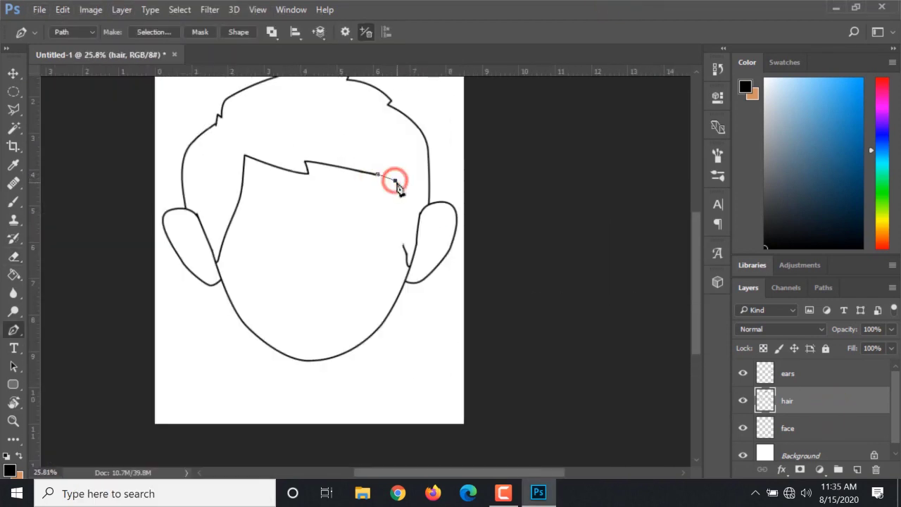
click(394, 209)
click(404, 246)
right_click(404, 245)
click(439, 225)
Step: Erase the jagged segment and restroke the path to close the hair gap
scroll(435, 229, up, 3)
key(e)
mouse_move(435, 230)
mouse_down()
mouse_move(405, 228)
mouse_move(407, 219)
mouse_move(427, 233)
mouse_up()
key(p)
right_click(425, 252)
click(475, 232)
key(Return)
scroll(352, 262, down, 3)
scroll(385, 319, down, 2)
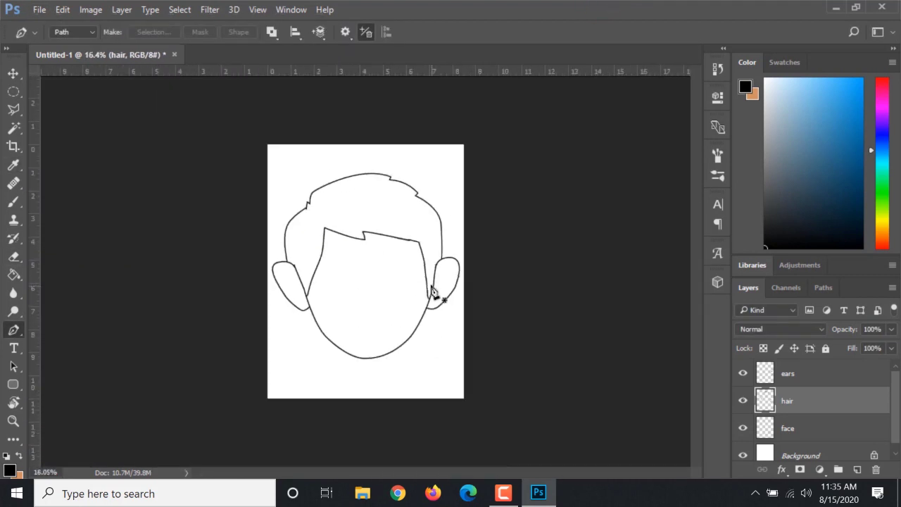
scroll(356, 255, up, 1)
scroll(345, 290, up, 1)
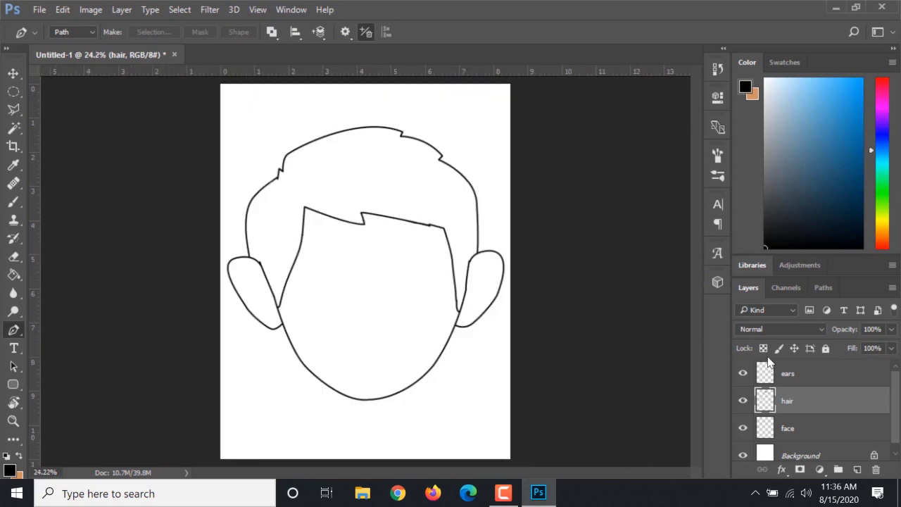
Step: Select the ears, hair and face layers and merge them into one layer
click(817, 378)
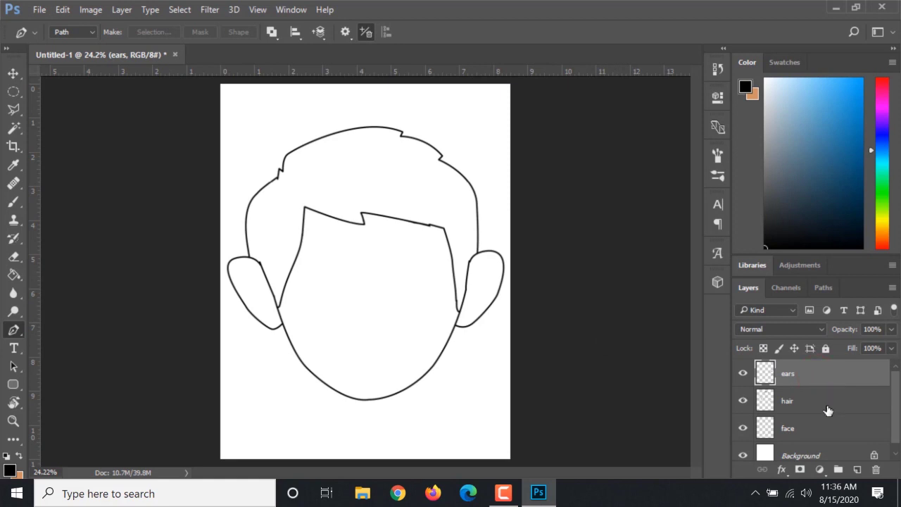
shift+click(810, 428)
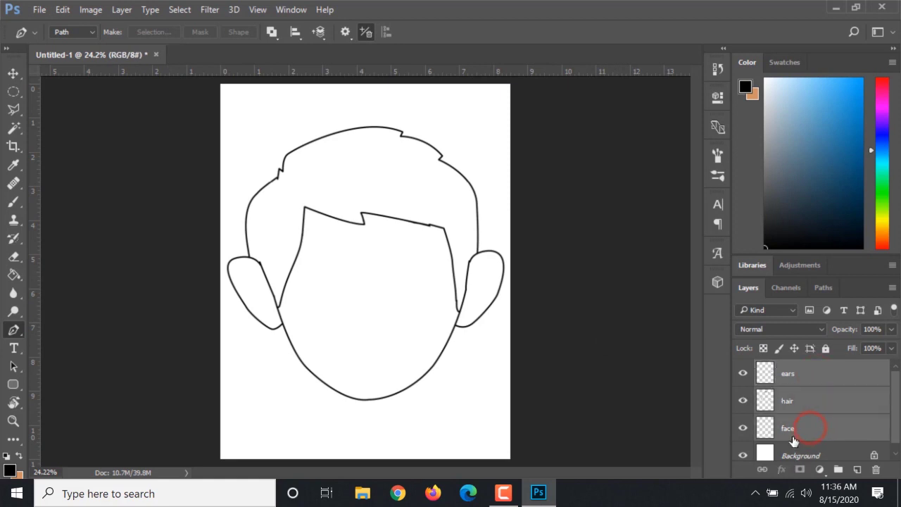
click(823, 378)
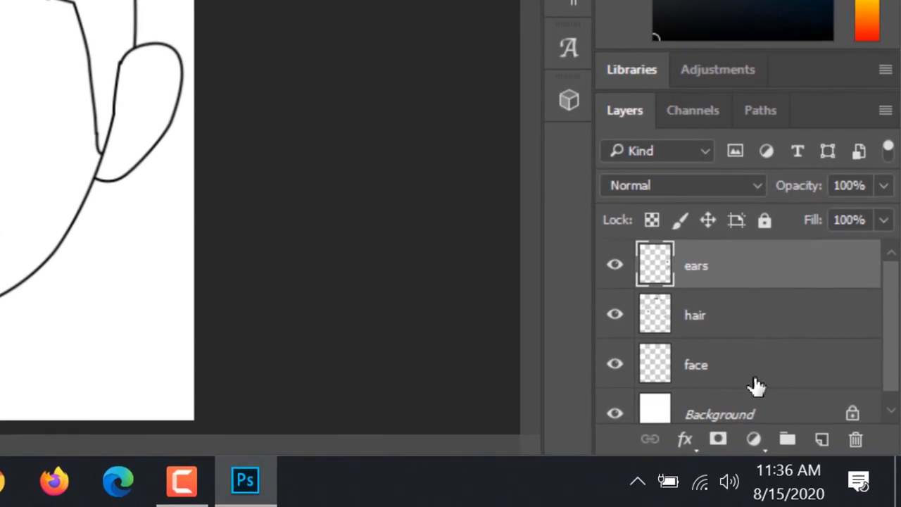
click(750, 367)
right_click(751, 367)
click(507, 342)
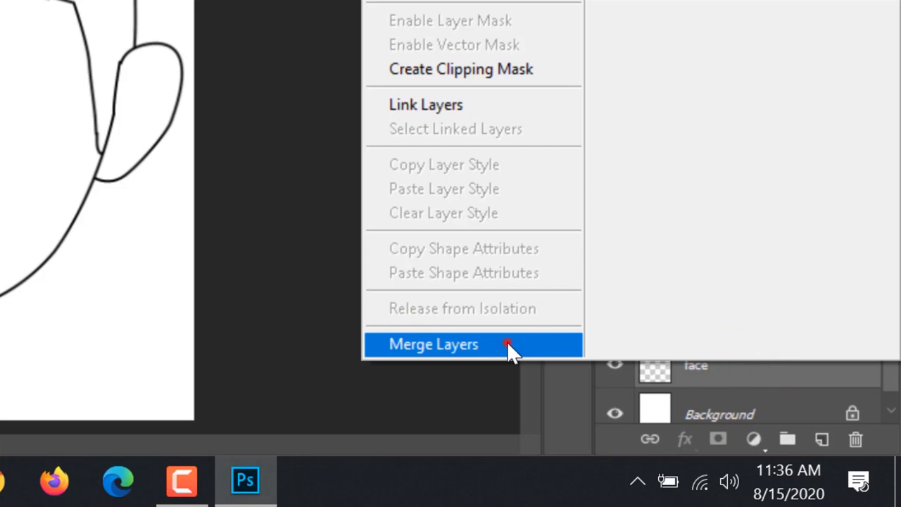
Step: Rename the merged layer to 'face'
double_click(704, 266)
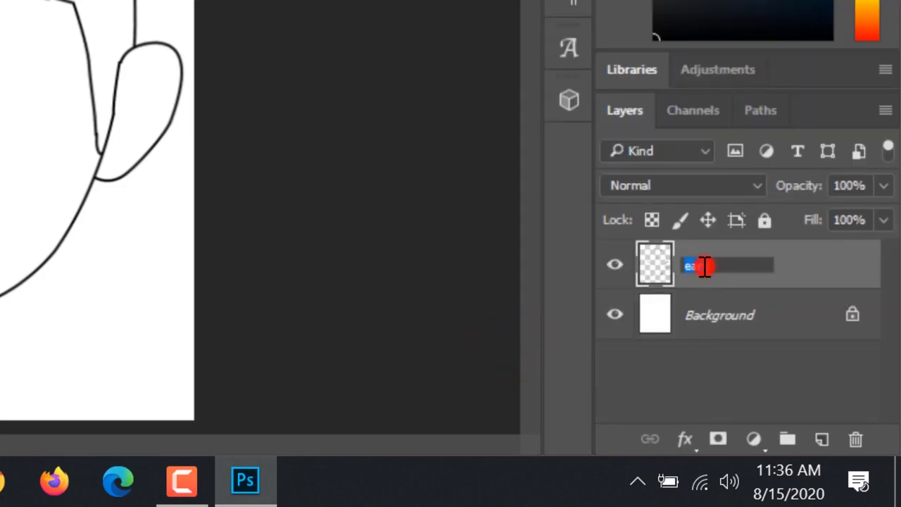
text(ffac)
key(Return)
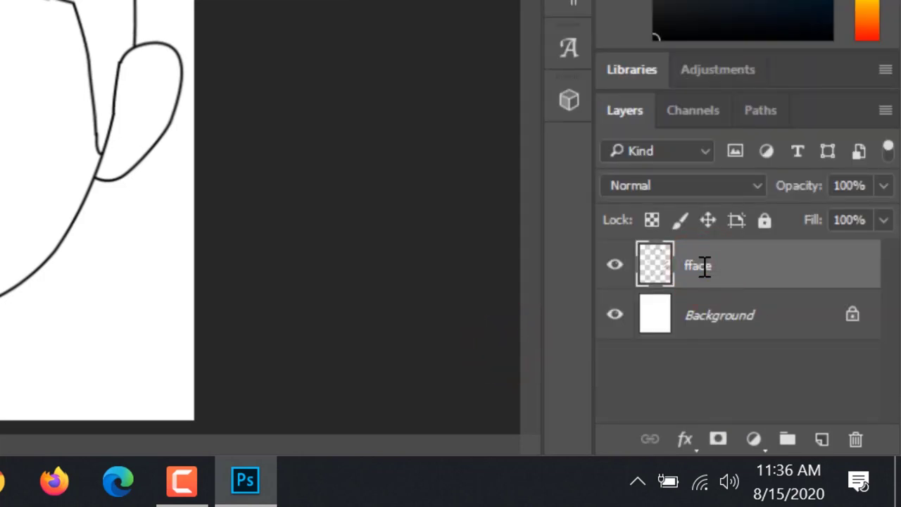
double_click(700, 266)
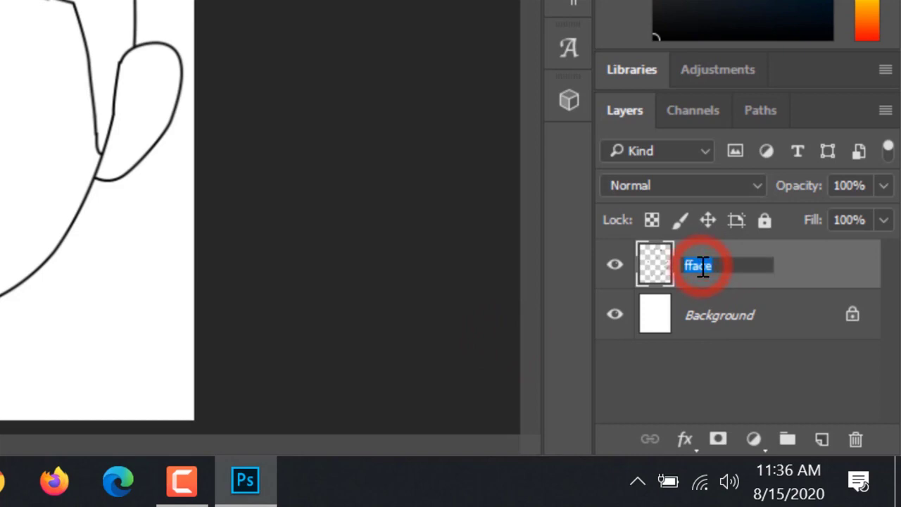
text(face)
key(Return)
Step: Toggle the face layer's visibility to check the outline, then fit the page in the window
click(742, 375)
click(743, 375)
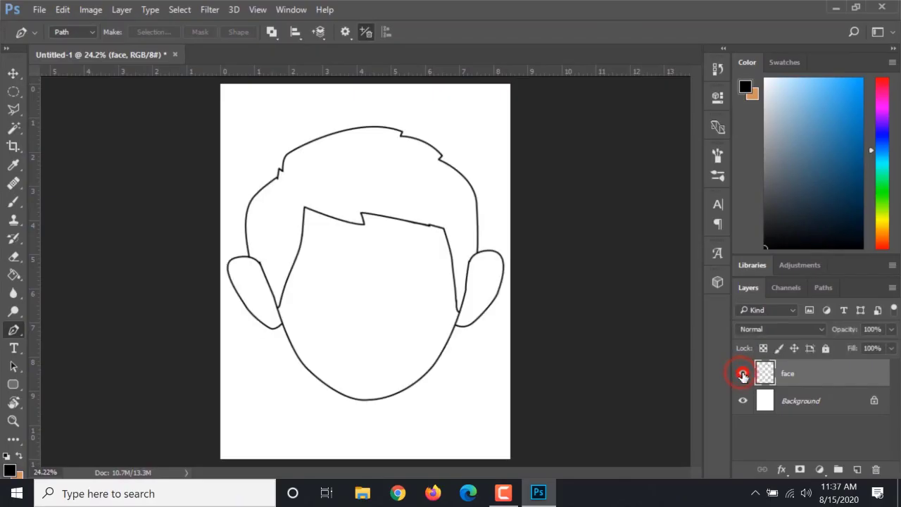
click(742, 376)
click(742, 375)
click(742, 375)
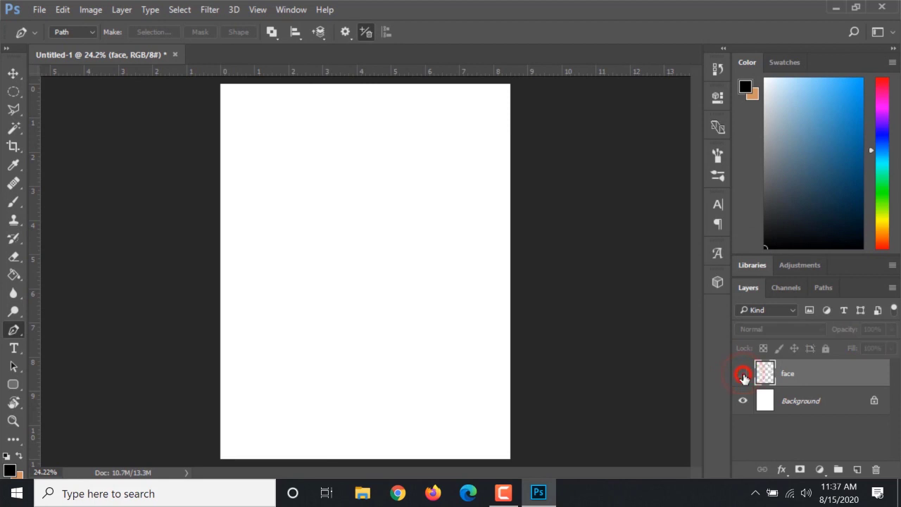
click(742, 376)
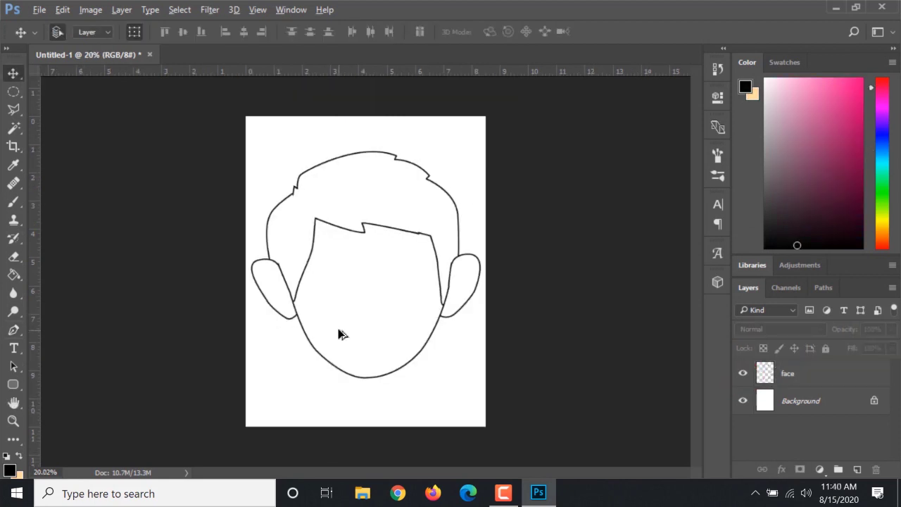
key(ctrl+0)
scroll(366, 353, up, 2)
scroll(363, 352, down, 5)
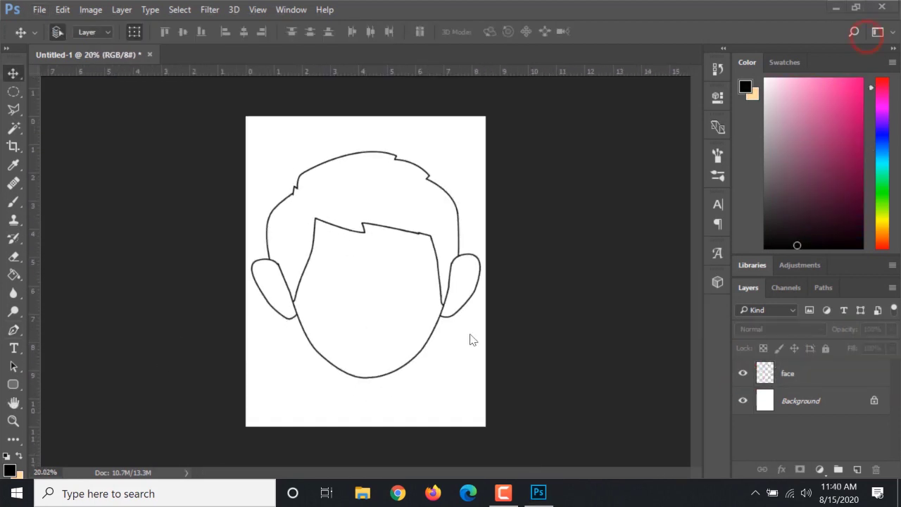
Step: Browse to Pictures\Me in File Explorer and drag colors.jpg toward the drawing
click(362, 494)
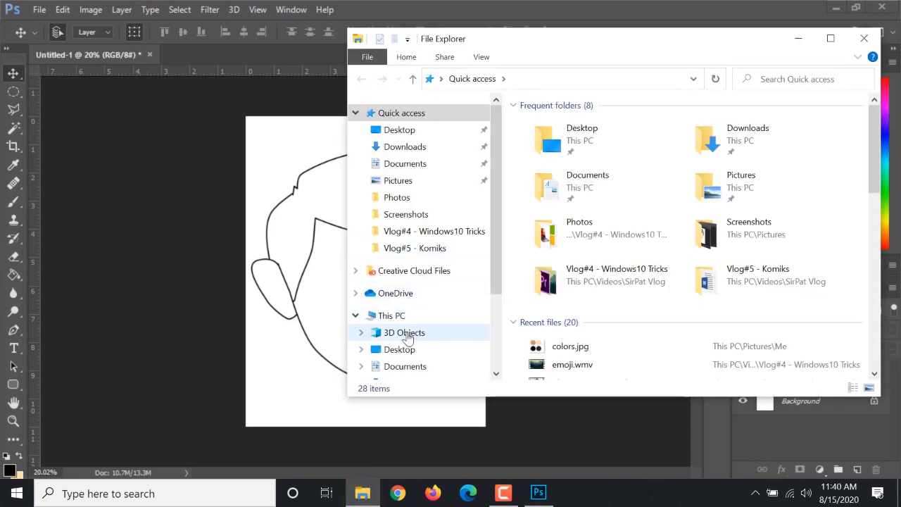
click(410, 180)
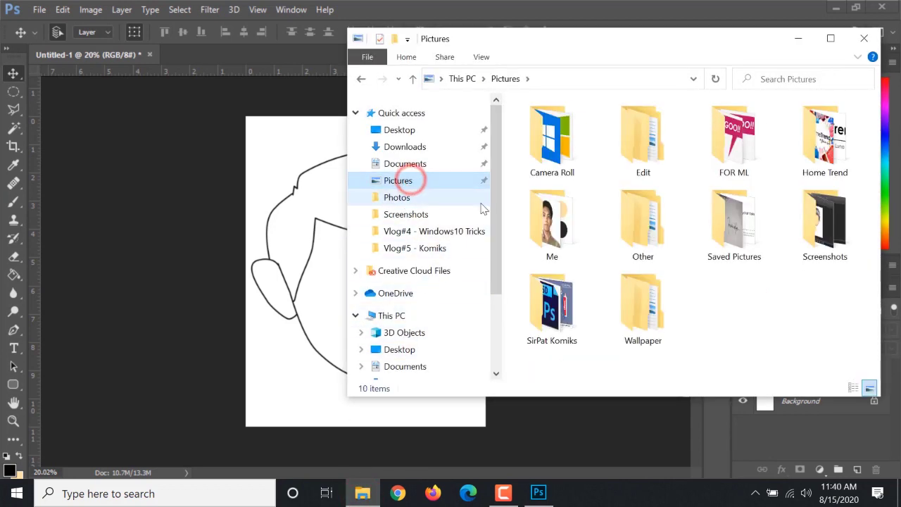
click(761, 324)
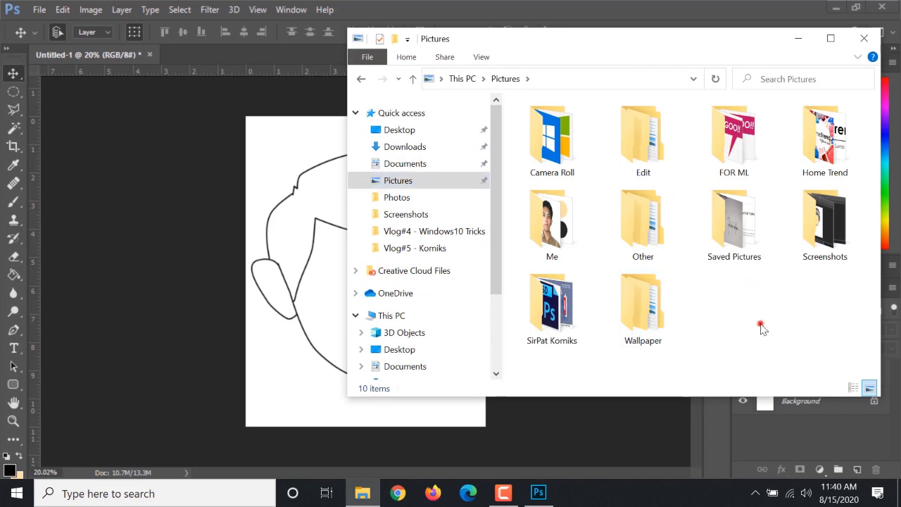
double_click(539, 242)
drag(553, 125, 325, 250)
Step: Place colors.jpg on the page as a new layer and move it lower
drag(296, 222, 306, 227)
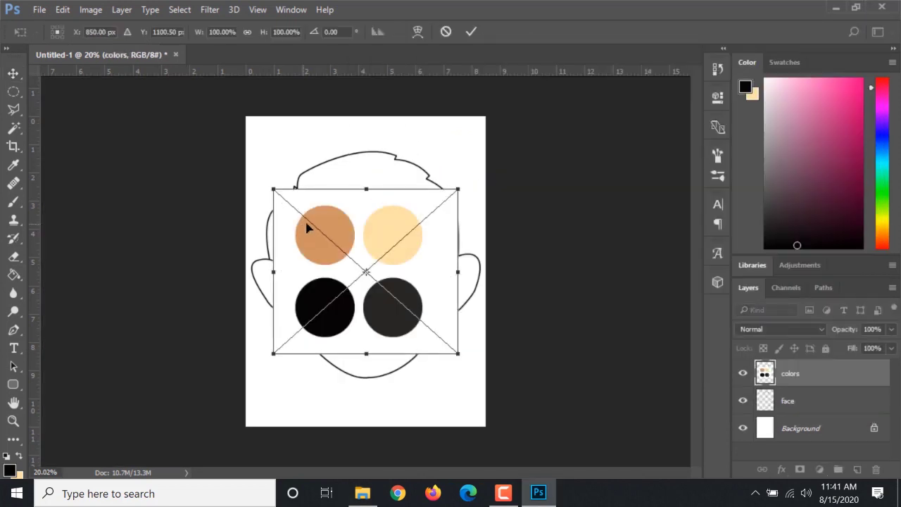
click(470, 31)
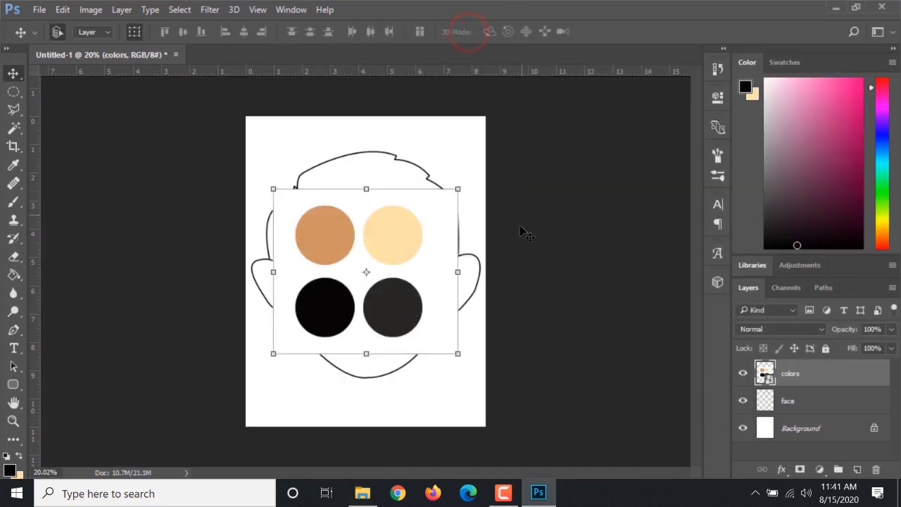
scroll(624, 322, up, 1)
drag(454, 211, 466, 318)
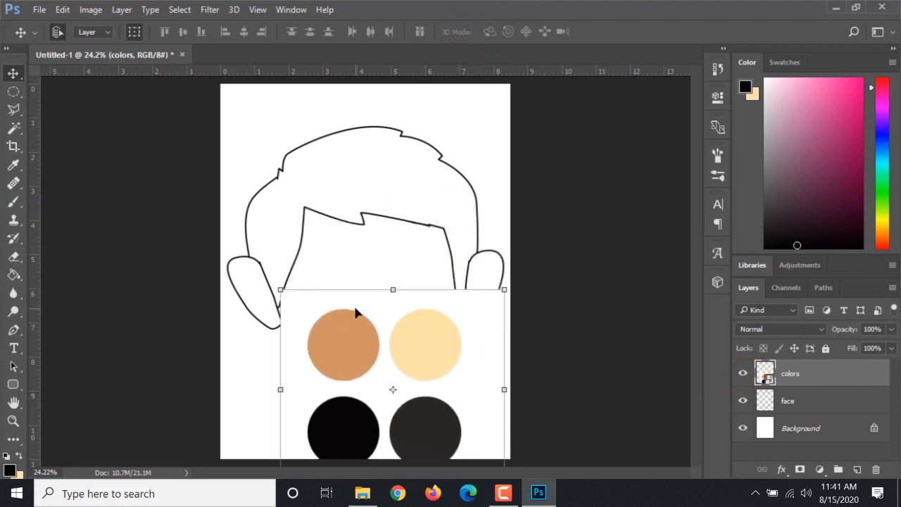
Step: Sample light peach #ffe0a7 as the foreground colour, hide the colors layer and select face
click(9, 470)
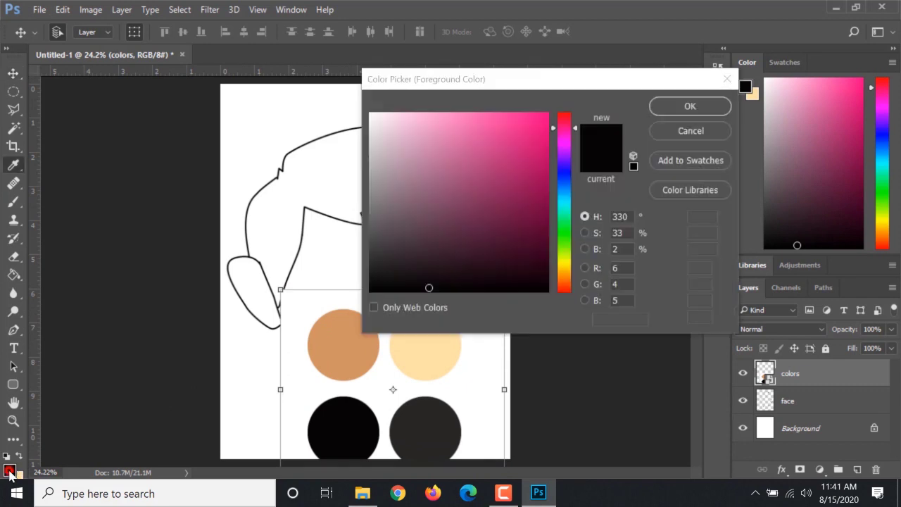
click(432, 351)
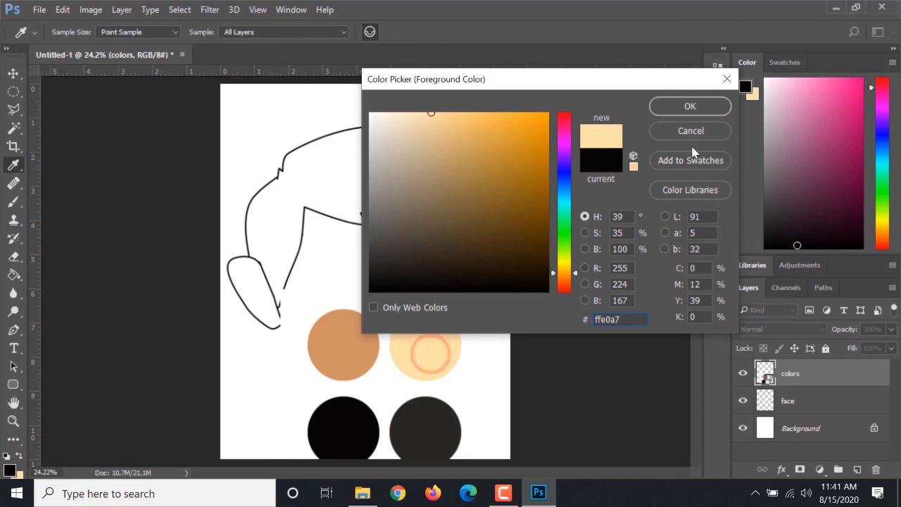
click(690, 107)
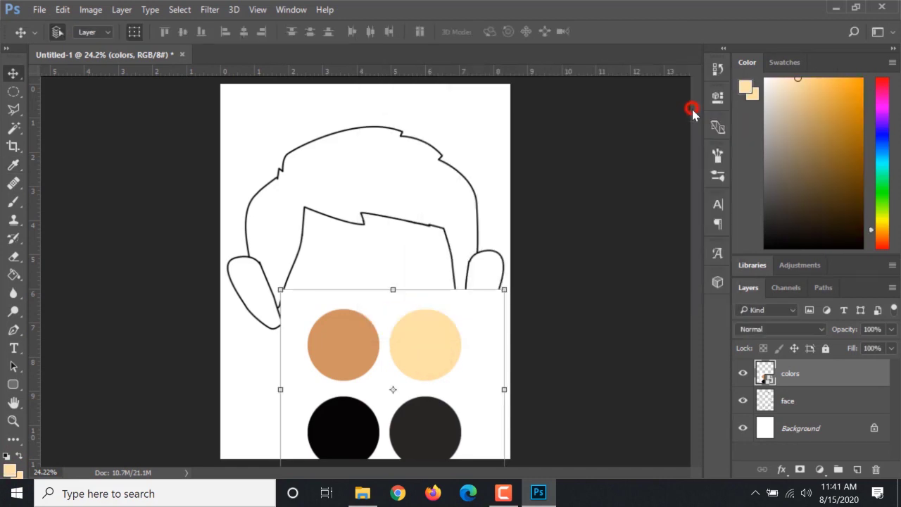
click(742, 373)
click(806, 404)
click(803, 374)
click(802, 408)
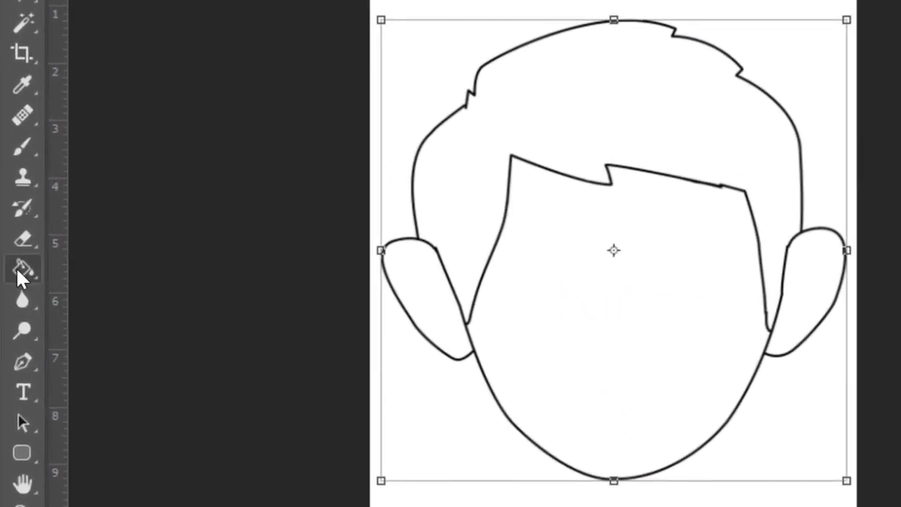
click(14, 273)
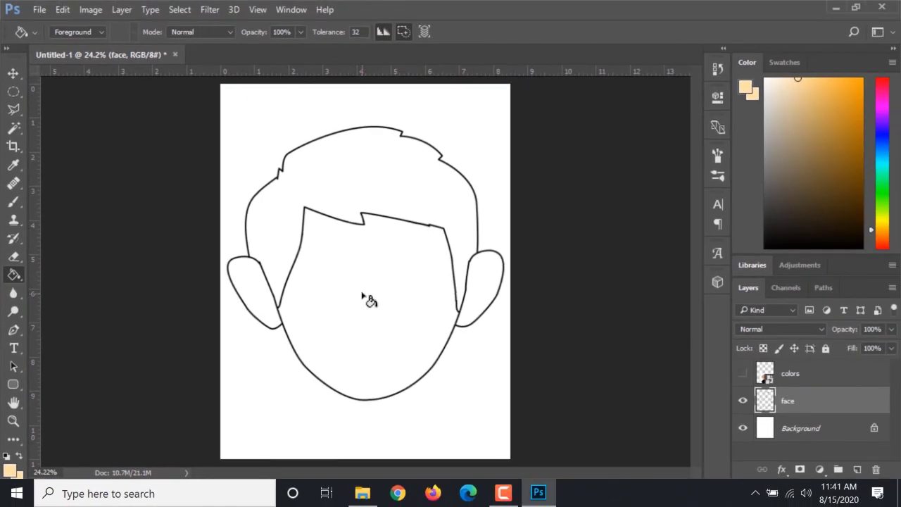
click(362, 296)
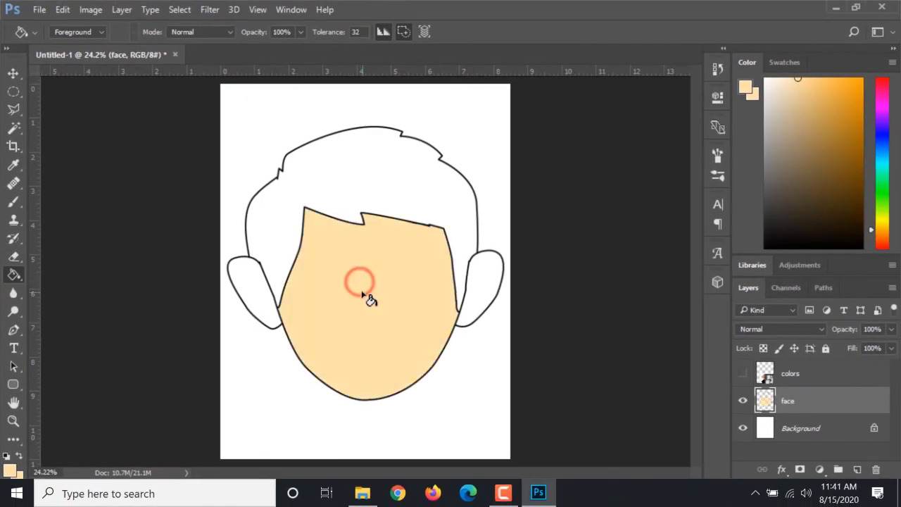
click(254, 285)
click(479, 298)
scroll(466, 342, down, 1)
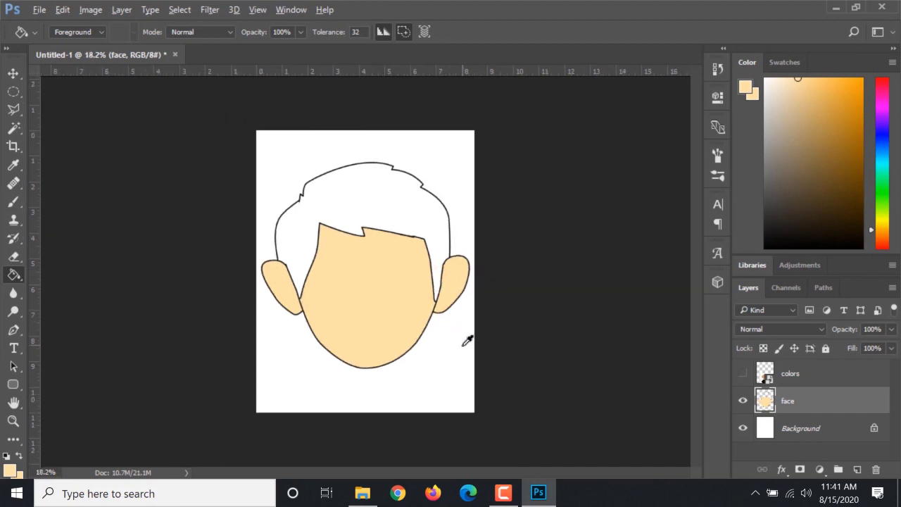
scroll(451, 367, up, 2)
scroll(450, 366, down, 1)
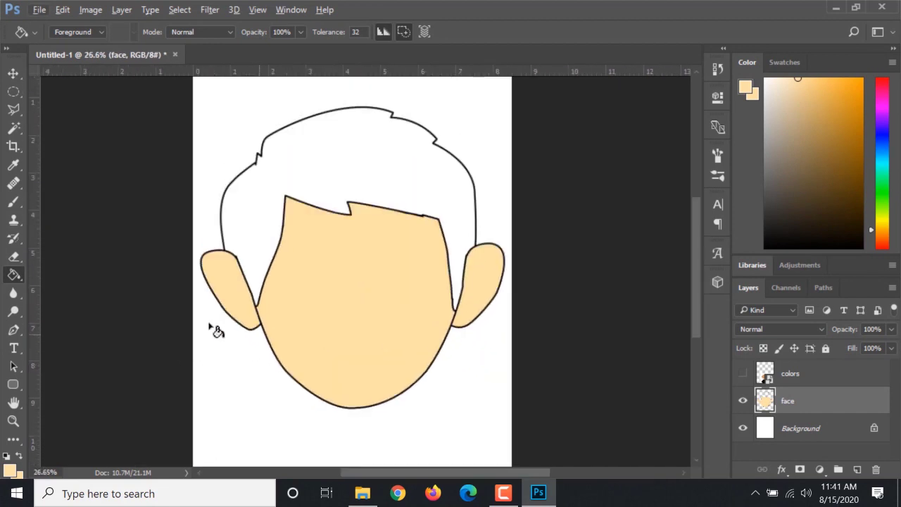
click(742, 373)
scroll(113, 414, down, 1)
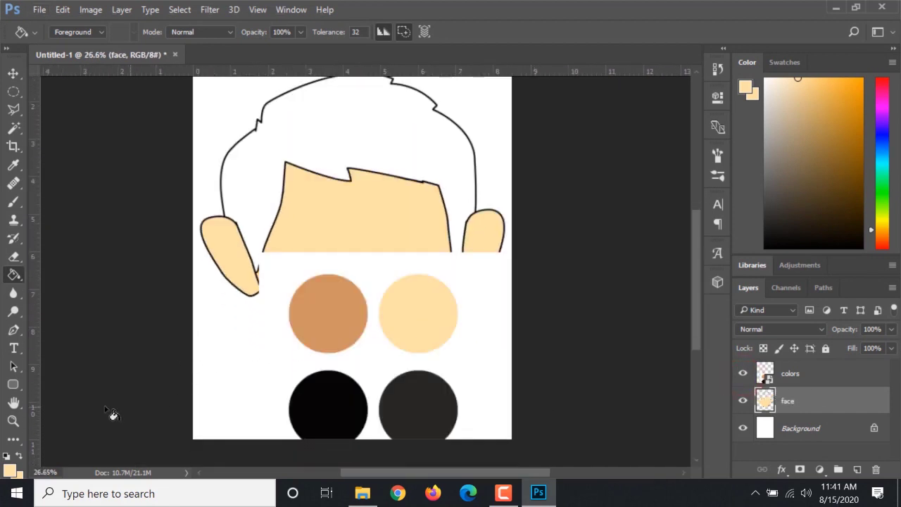
click(12, 471)
click(418, 399)
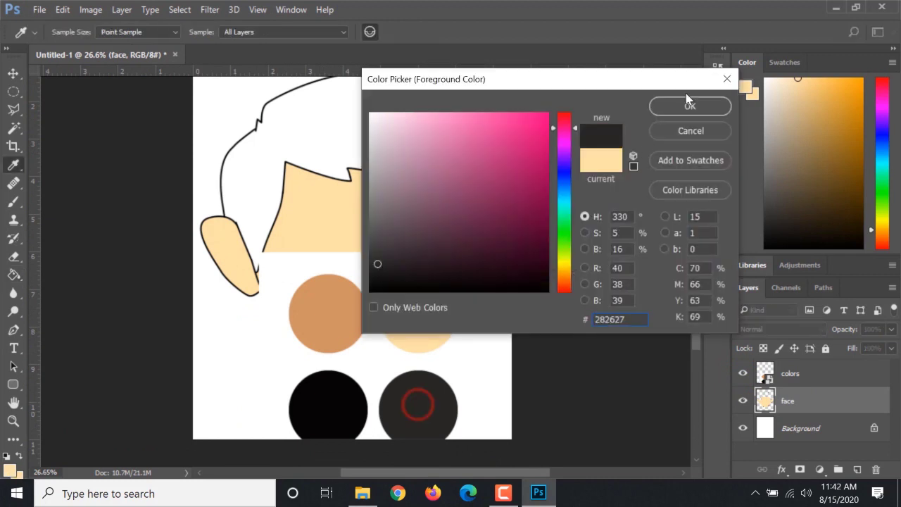
click(684, 99)
click(743, 373)
click(826, 373)
click(798, 407)
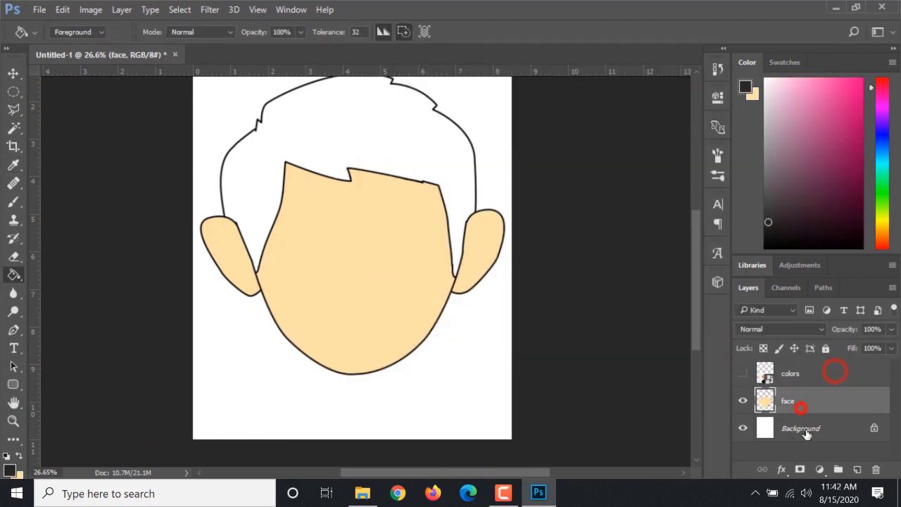
scroll(410, 197, up, 1)
click(14, 274)
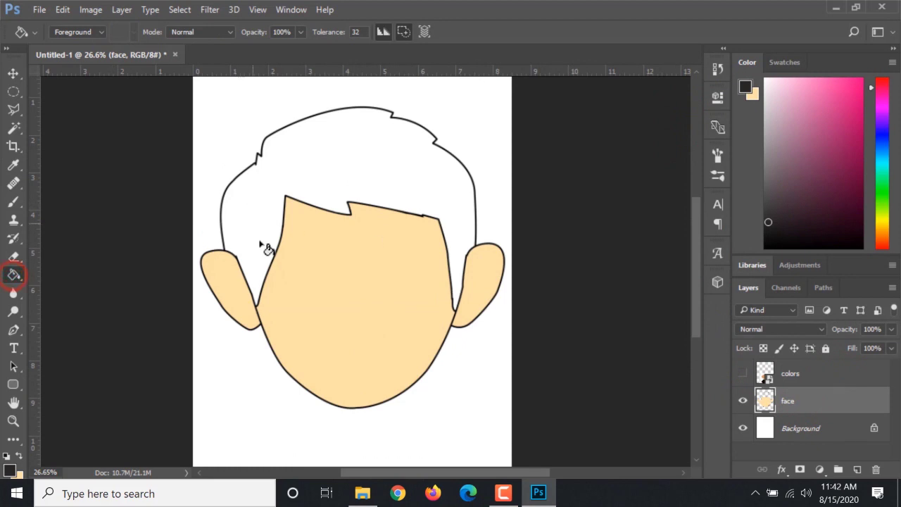
click(267, 196)
scroll(233, 349, down, 2)
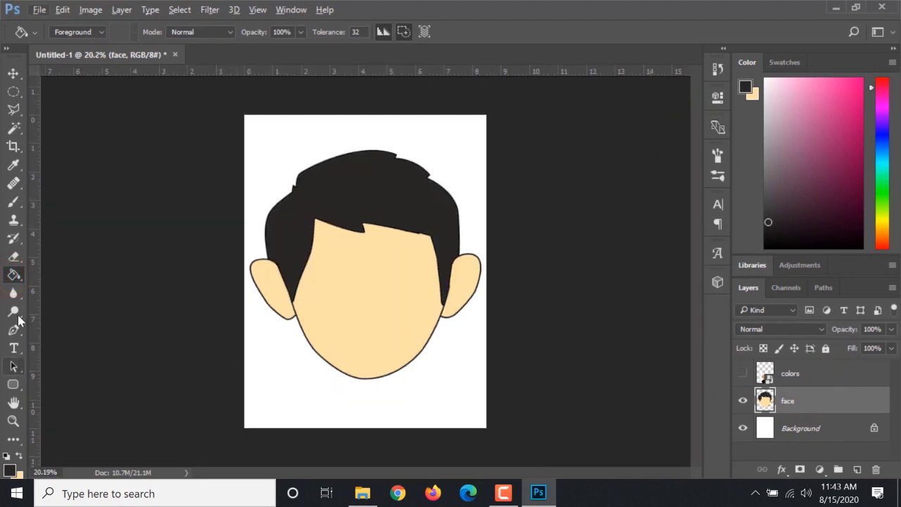
click(13, 328)
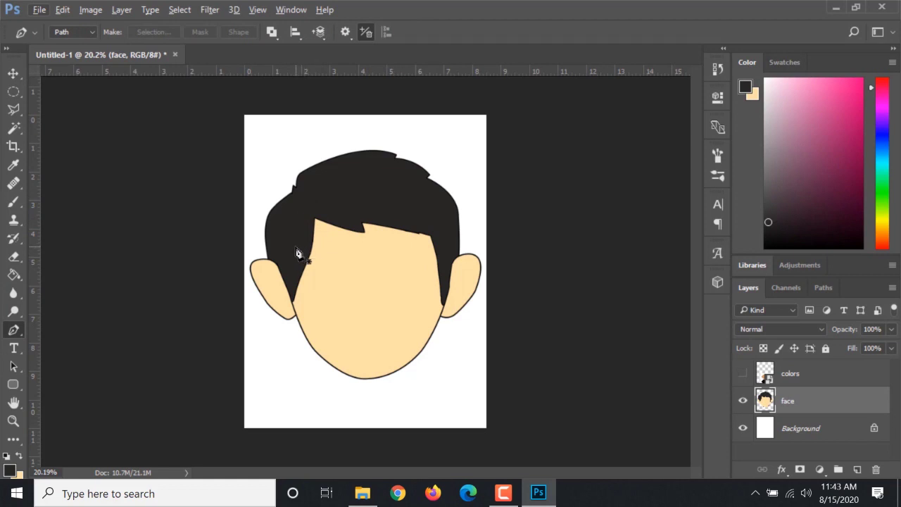
Step: Trace a closed pen path along the left jaw and chin, around outside the left cheek and head
click(304, 262)
drag(325, 330, 336, 348)
click(356, 357)
drag(397, 368, 406, 372)
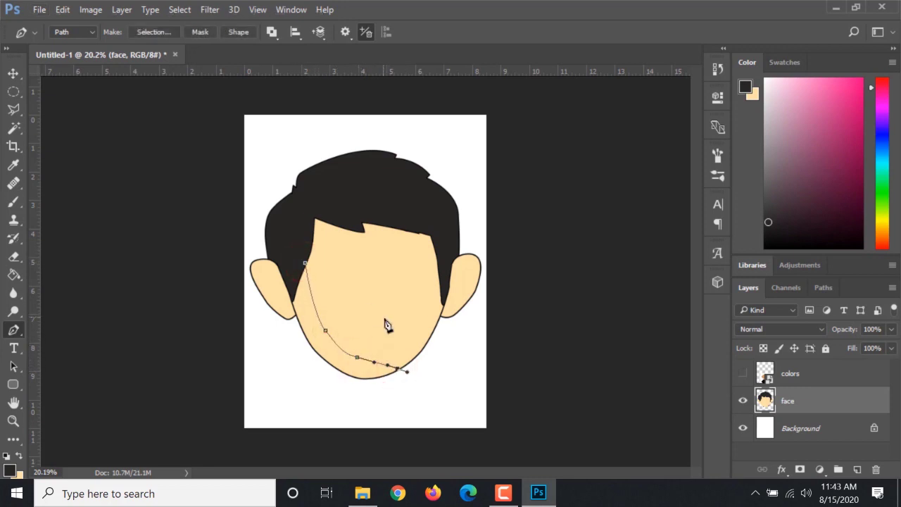
click(404, 400)
click(331, 411)
click(266, 390)
drag(175, 329, 173, 322)
click(183, 181)
click(272, 145)
click(290, 162)
click(296, 186)
click(304, 262)
Step: Convert the left-face pen path into an active selection with Make Selection
scroll(364, 308, up, 4)
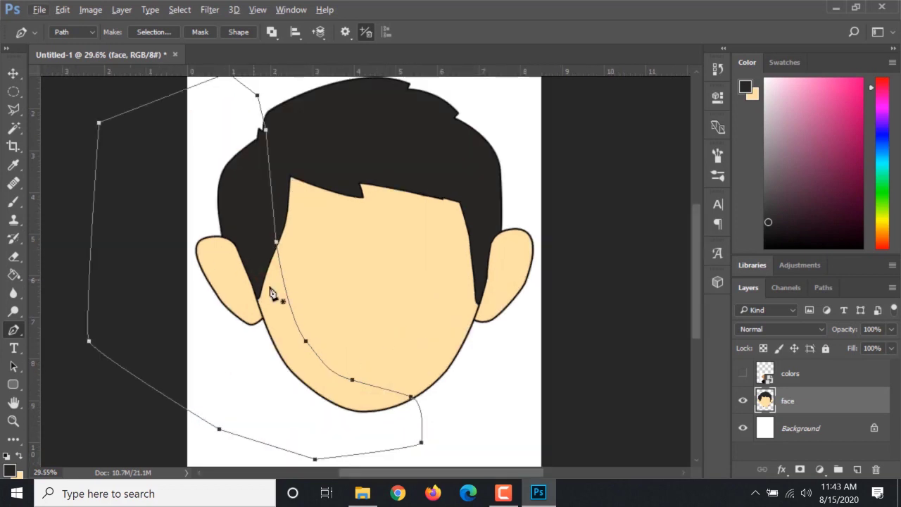
scroll(274, 294, up, 1)
scroll(291, 322, up, 1)
scroll(285, 320, down, 2)
right_click(266, 302)
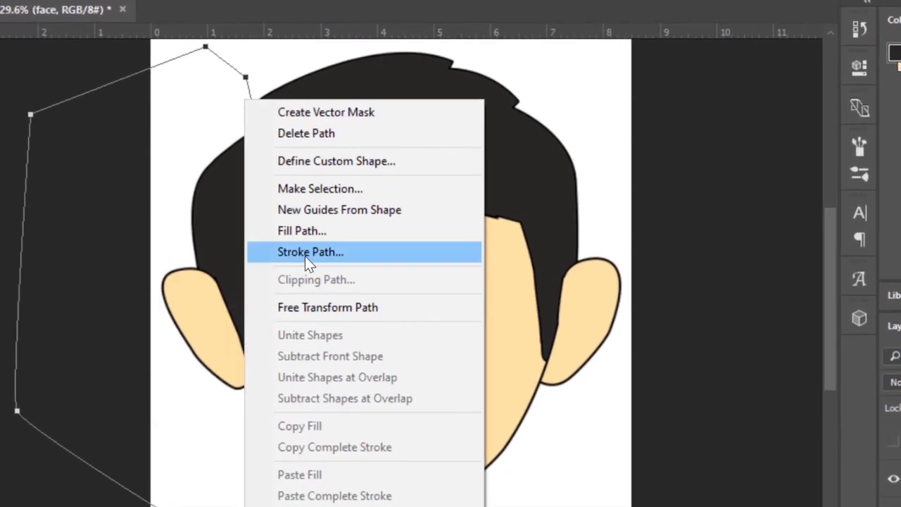
click(337, 190)
click(602, 116)
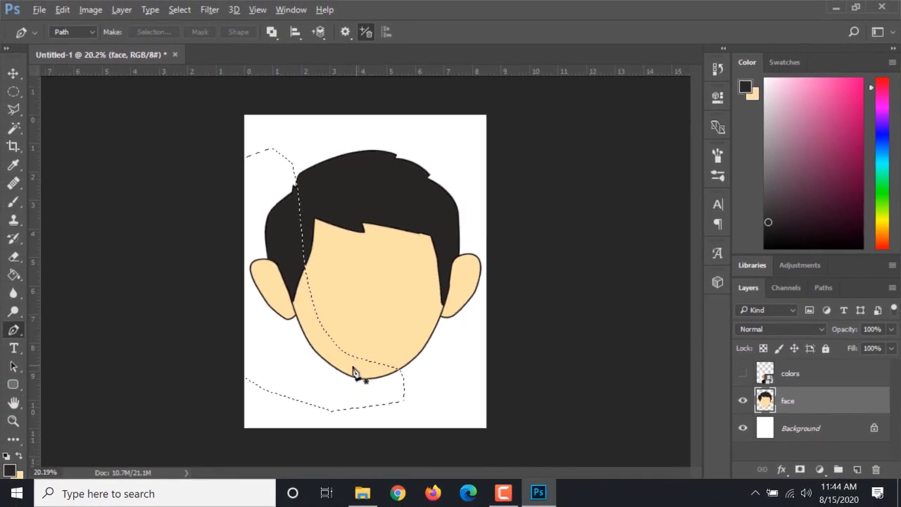
Step: Set the foreground colour to tan #cf9263 sampled from the colors reference circle, then hide that layer
scroll(352, 342, up, 2)
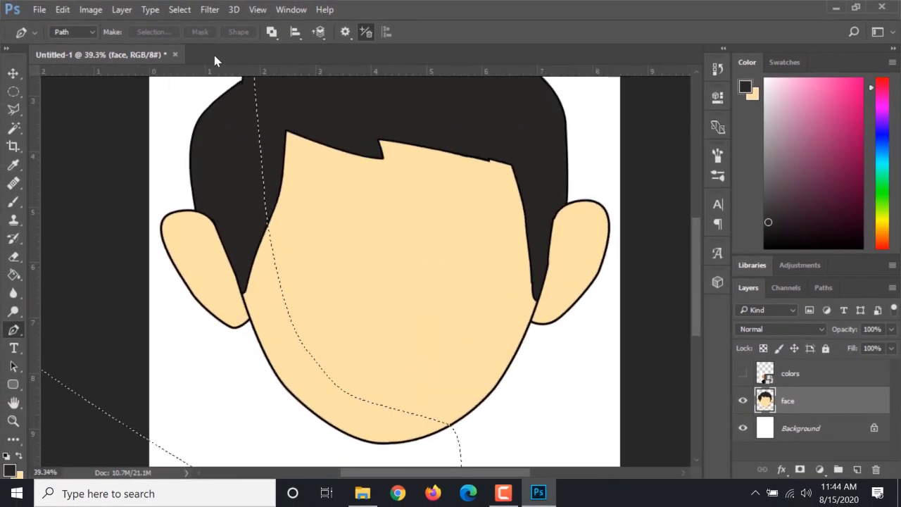
scroll(423, 344, down, 3)
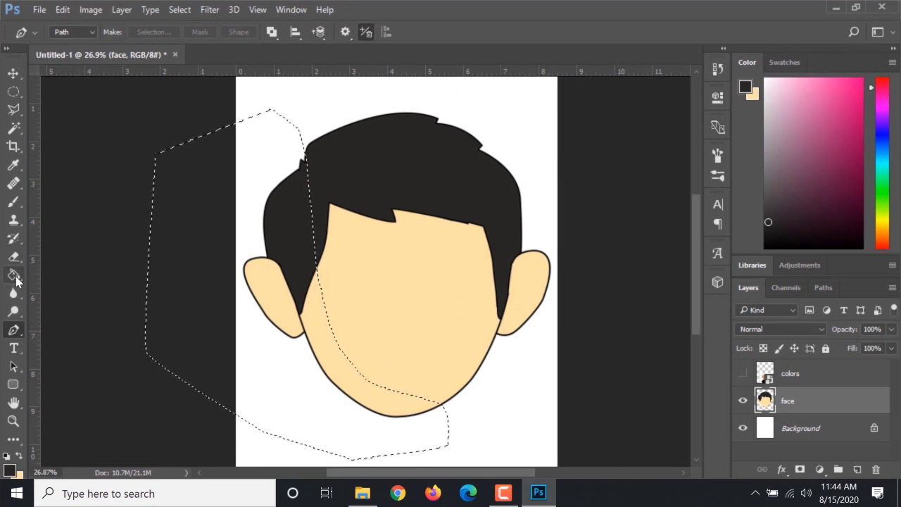
click(16, 278)
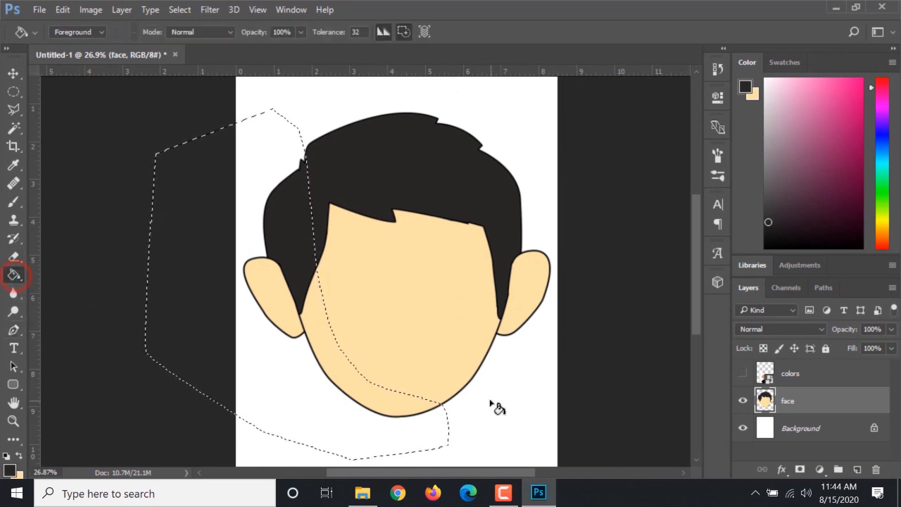
click(743, 375)
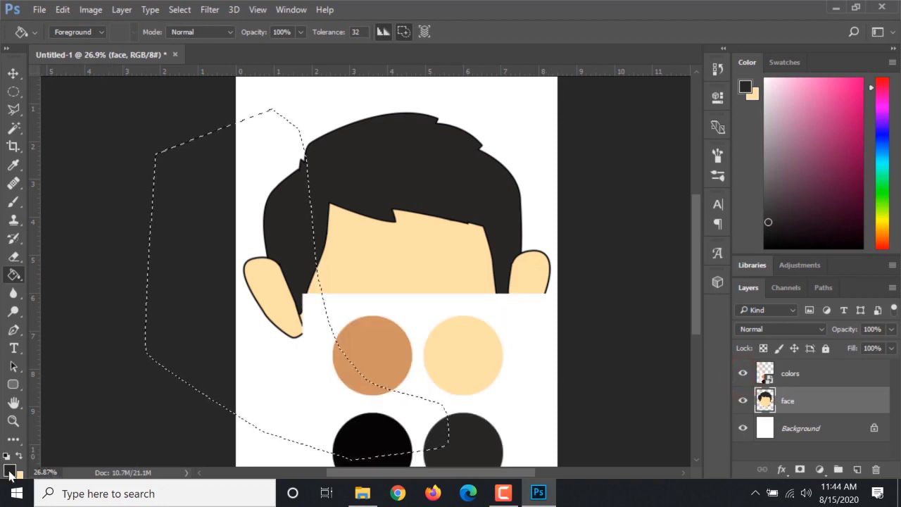
click(9, 472)
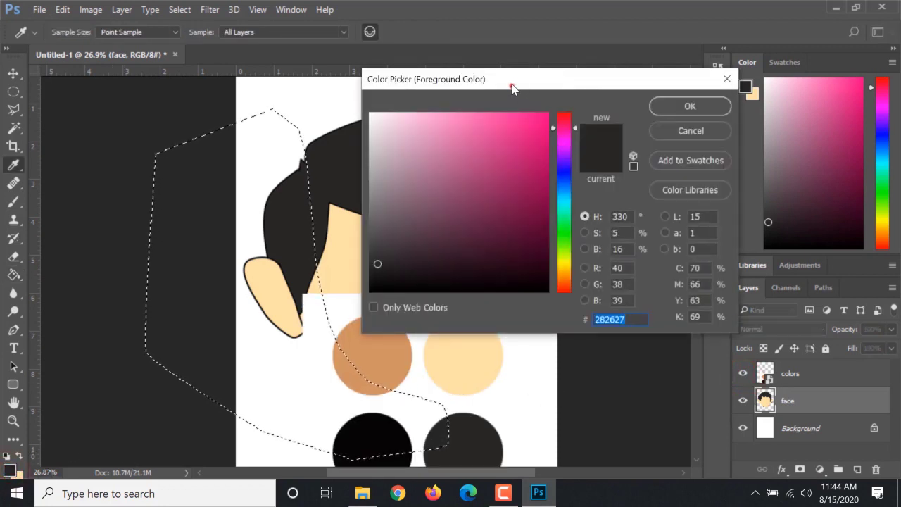
drag(512, 88, 512, 57)
click(381, 343)
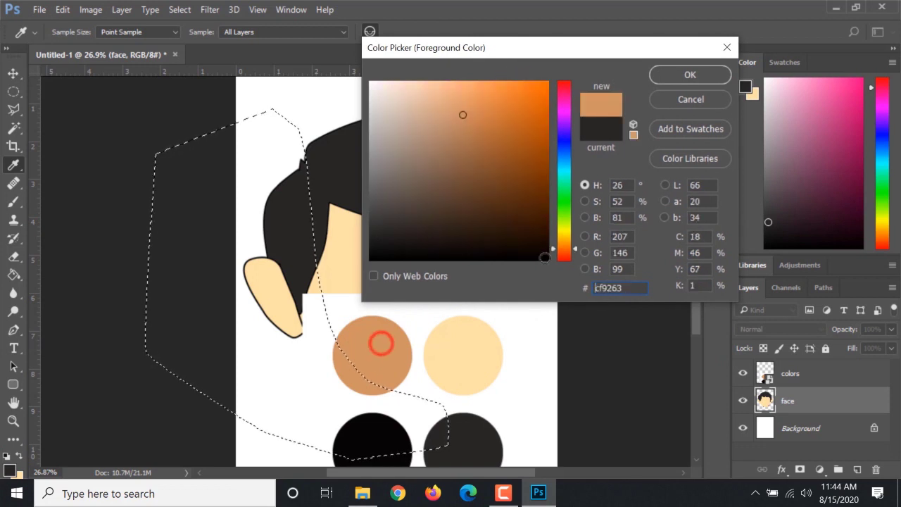
click(708, 76)
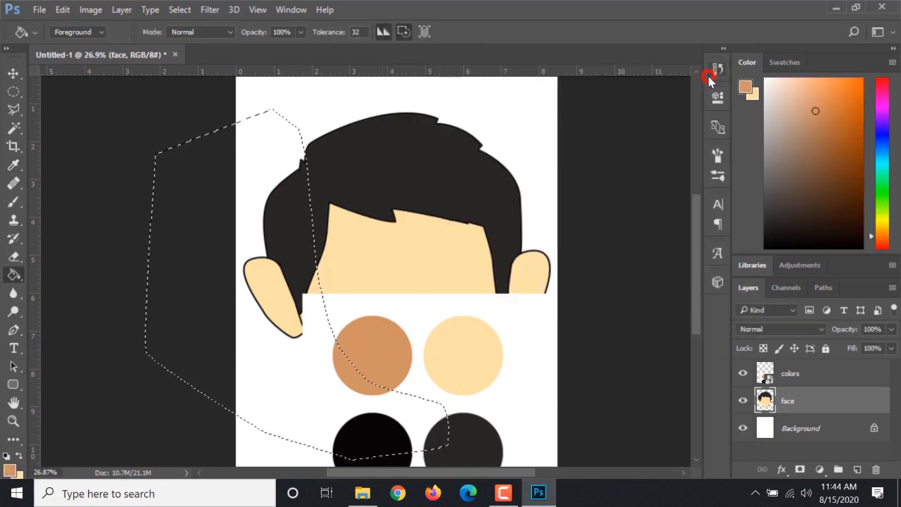
click(743, 375)
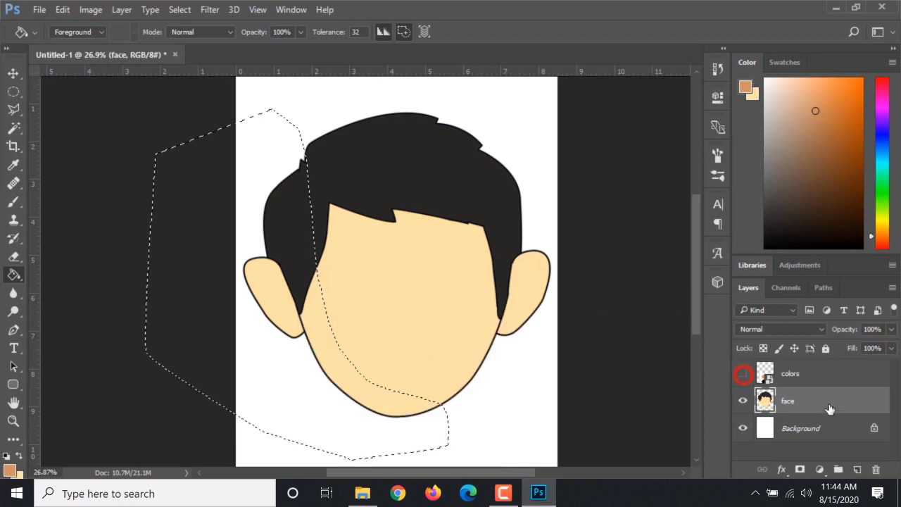
Step: On the face layer, fill the left cheek, chin and left ear with tan and deselect
click(811, 427)
click(808, 404)
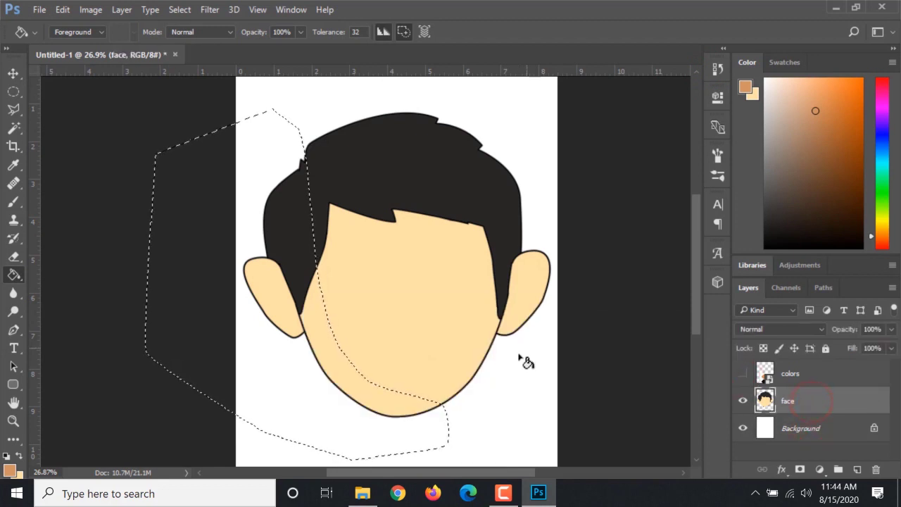
scroll(327, 359, up, 2)
click(14, 276)
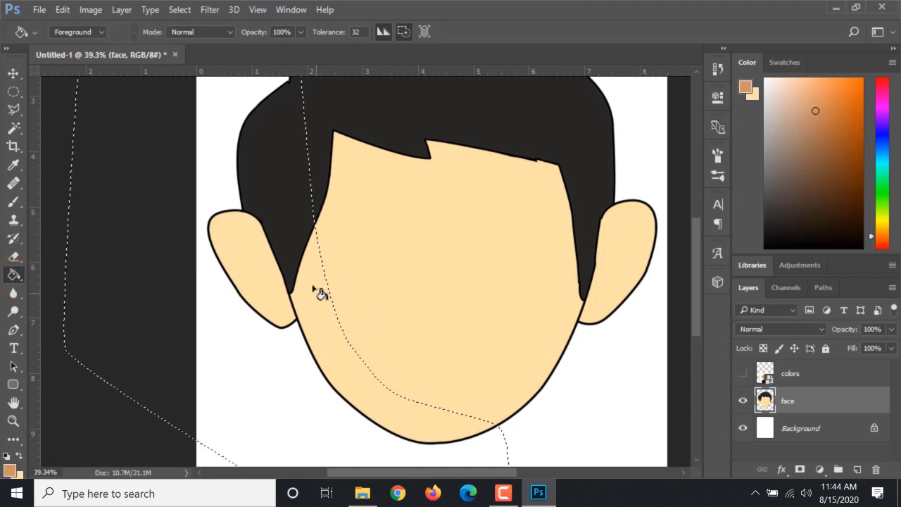
scroll(318, 282, down, 2)
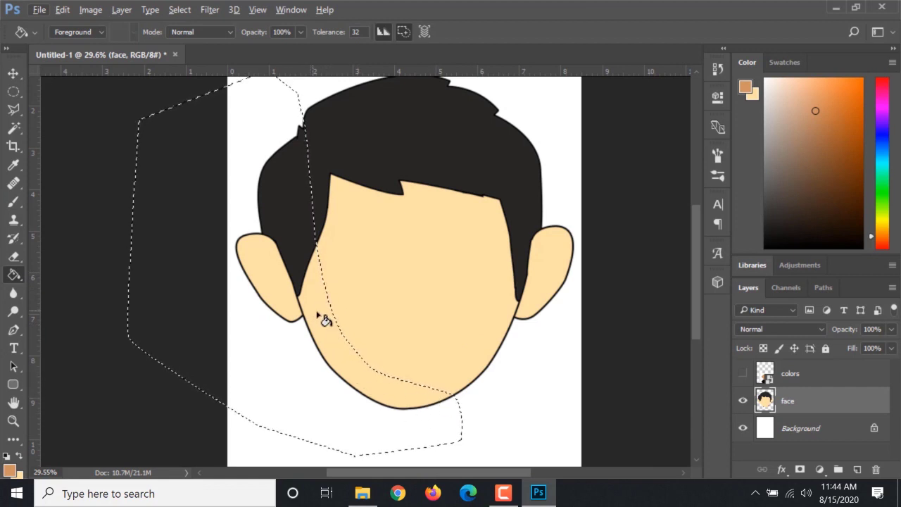
click(324, 322)
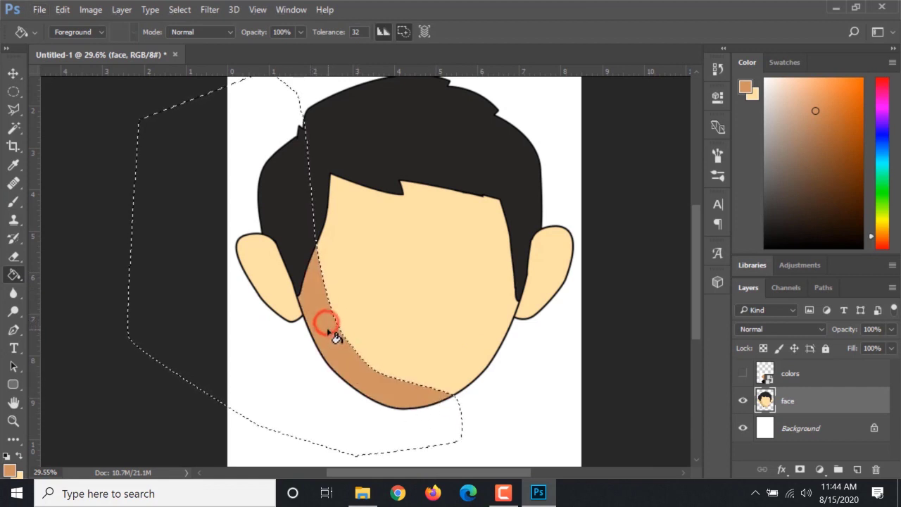
click(274, 280)
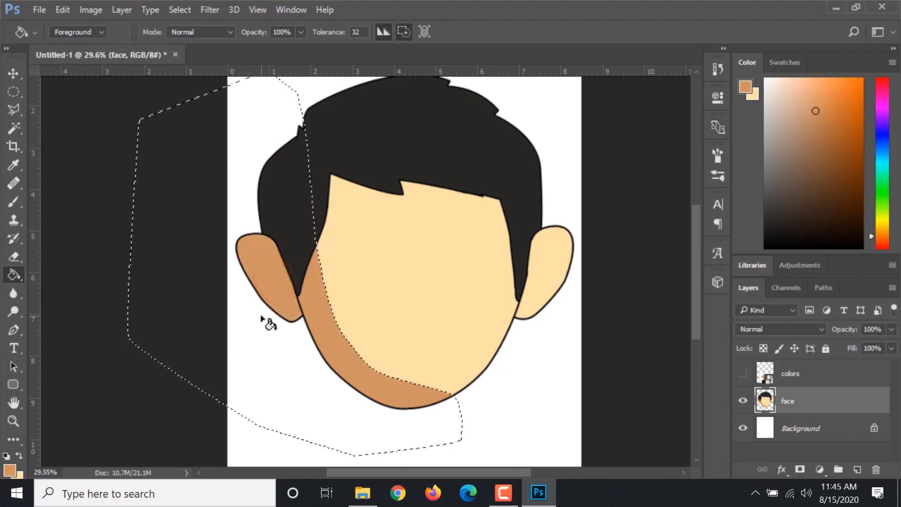
key(ctrl+d)
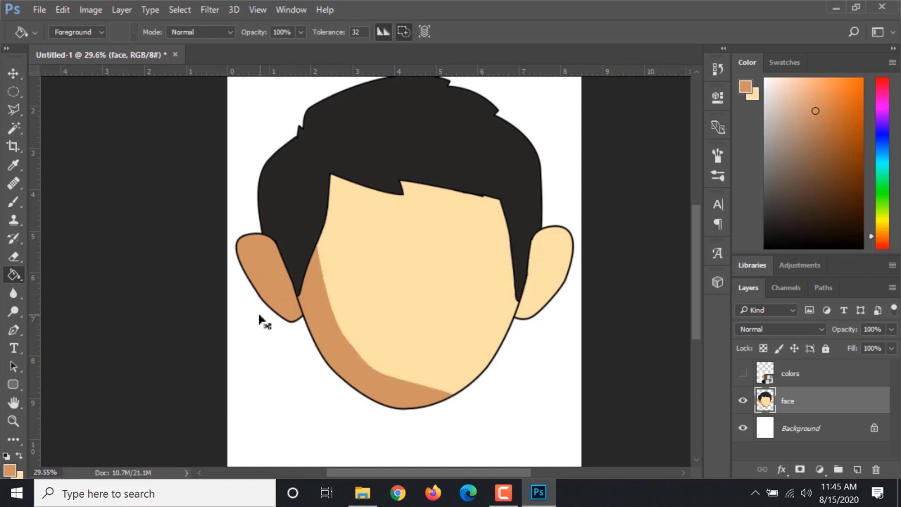
scroll(350, 271, up, 2)
Step: Trace a closed pen path around the strip beneath the hair fringe
scroll(354, 270, down, 2)
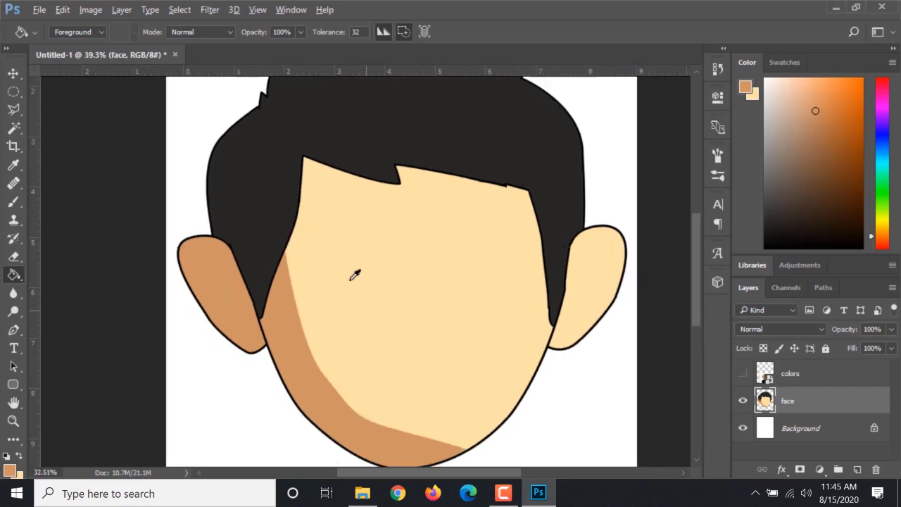
key(p)
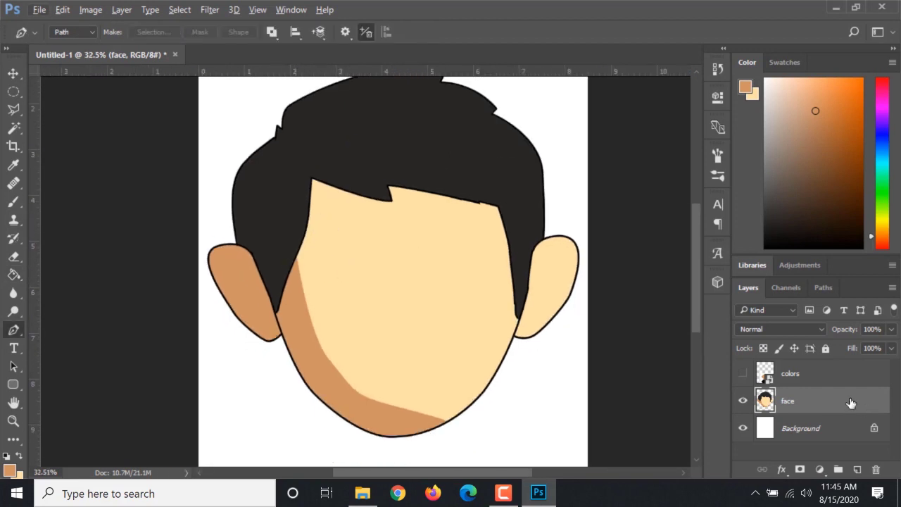
click(305, 192)
click(374, 199)
click(483, 207)
click(527, 181)
click(390, 120)
click(316, 126)
click(273, 158)
Step: Turn the fringe path into a selection, fill it tan, and deselect
right_click(347, 185)
key(Return)
key(g)
click(333, 191)
key(ctrl+d)
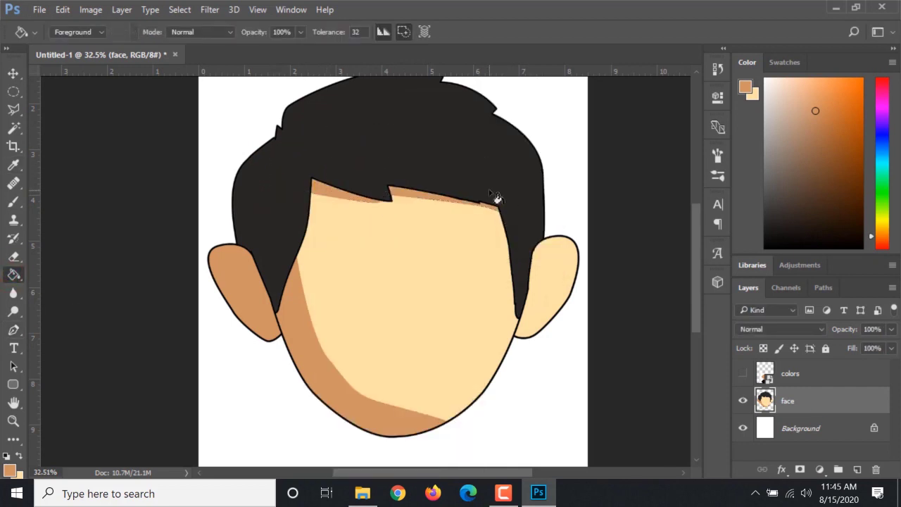
scroll(489, 188, up, 2)
Step: Trace a pen path around the outer edge of the right ear
key(p)
click(357, 263)
click(404, 254)
click(416, 281)
click(418, 305)
drag(461, 349, 471, 348)
drag(534, 321, 537, 306)
Step: Make the right ear path a selection, fill it tan, and deselect
right_click(359, 198)
click(390, 186)
key(Return)
key(g)
click(412, 239)
key(ctrl+d)
scroll(481, 293, down, 3)
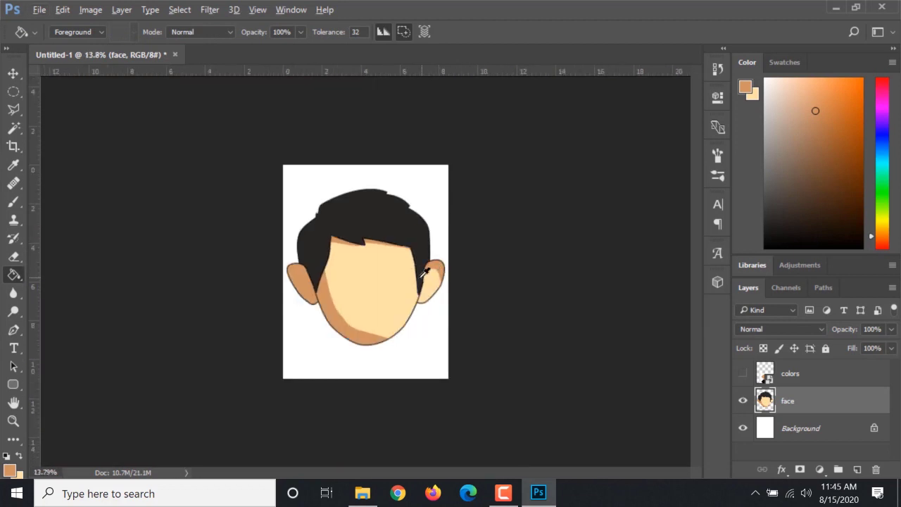
scroll(481, 294, up, 2)
scroll(413, 231, up, 2)
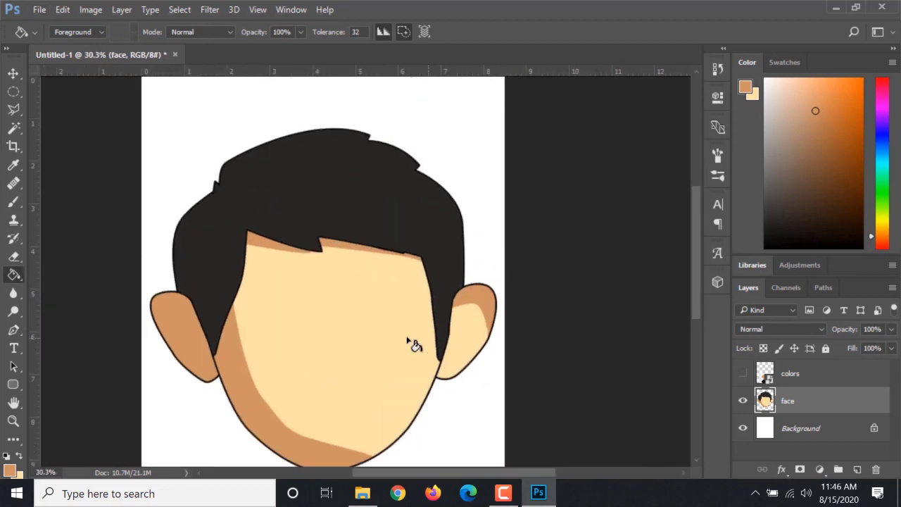
Step: Start a pen path at the left ear, tracing the hair tufts across to the right side
key(p)
click(150, 340)
drag(176, 246, 192, 246)
click(206, 212)
click(257, 233)
click(251, 196)
click(336, 203)
drag(365, 191, 363, 212)
click(366, 219)
click(367, 197)
drag(422, 217, 434, 231)
click(435, 232)
click(447, 258)
Step: Carry the hair path around outside the head and close it at the left ear
click(459, 249)
click(480, 313)
click(501, 296)
scroll(412, 154, up, 2)
scroll(411, 154, down, 2)
click(350, 89)
click(139, 151)
click(96, 217)
click(87, 314)
click(97, 366)
click(141, 386)
click(151, 351)
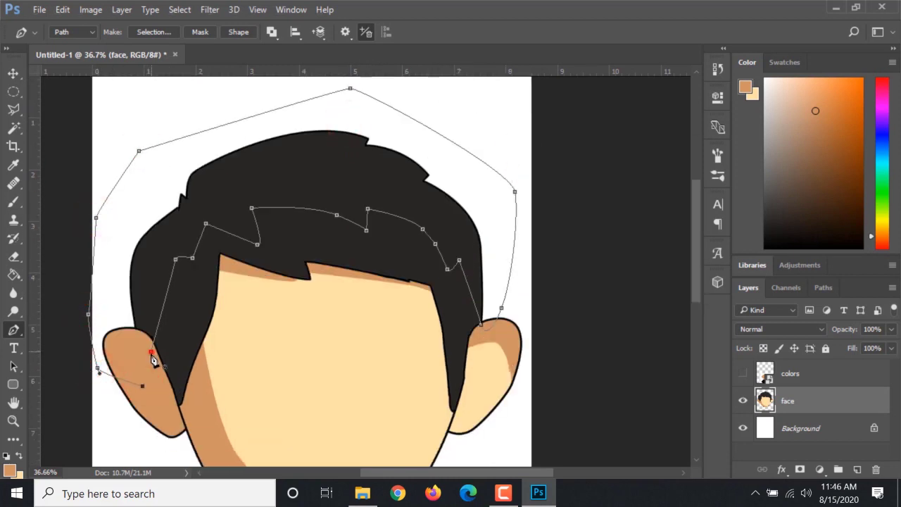
Step: Convert the upper-hair path into an active selection
right_click(150, 359)
click(176, 183)
key(Return)
scroll(266, 180, down, 2)
Step: Show the colors layer and set the foreground colour to black from its swatch circle
click(743, 373)
click(9, 468)
click(289, 441)
click(685, 74)
click(14, 276)
Step: Hide the colors layer, fill the upper hair selection solid black, and deselect
click(783, 400)
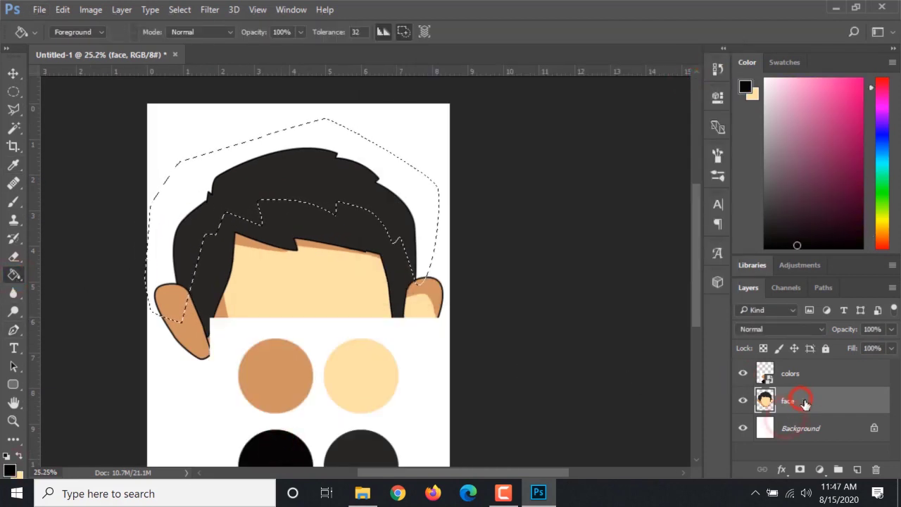
click(742, 373)
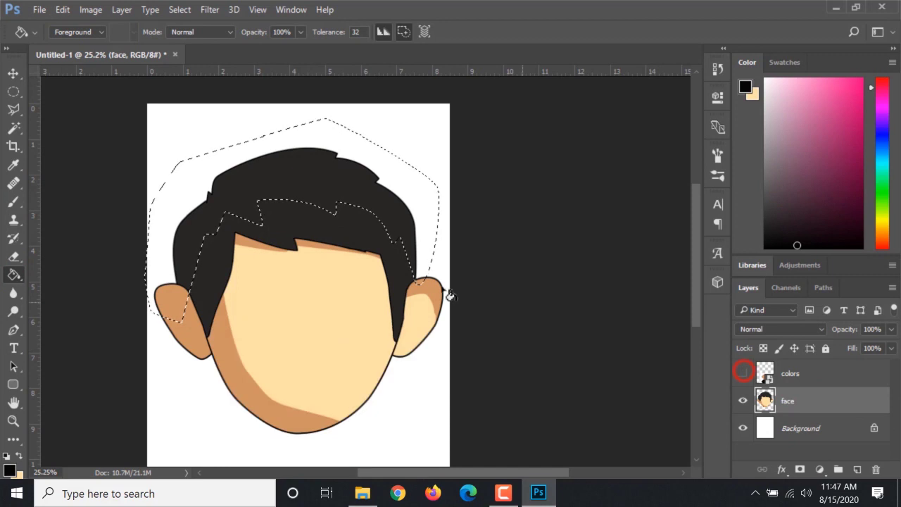
click(316, 181)
key(ctrl+d)
scroll(436, 289, down, 1)
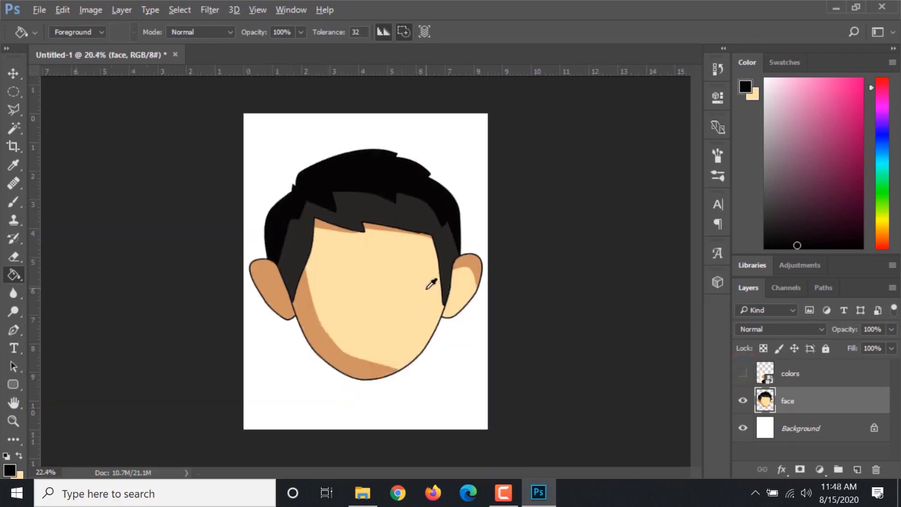
scroll(438, 296, up, 2)
scroll(438, 295, down, 2)
scroll(437, 294, down, 2)
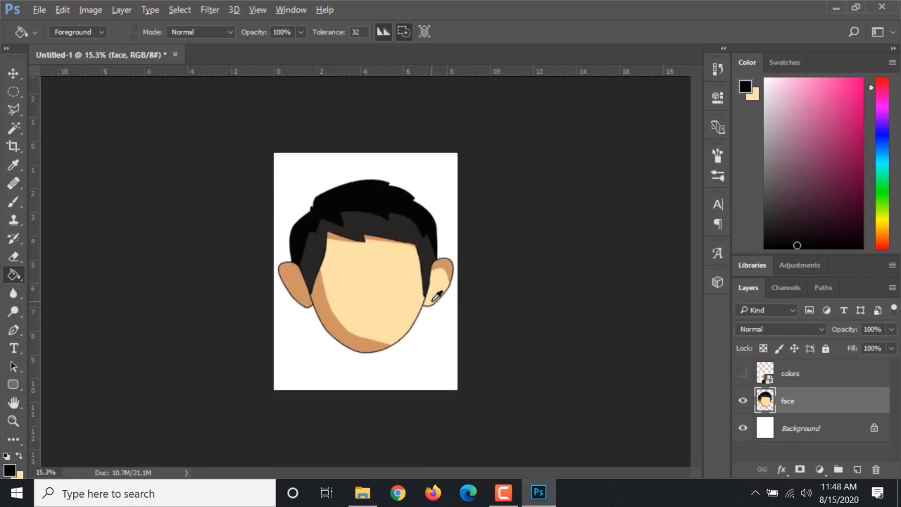